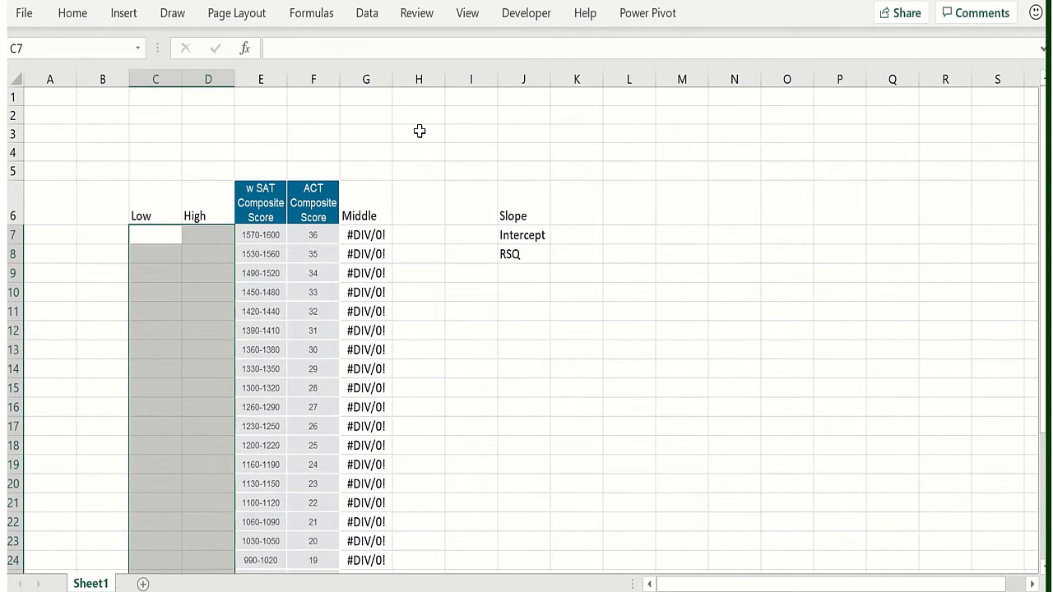
Step: Examine the w SAT Composite Score and ACT Composite Score headers and their paired values in row 7
click(419, 163)
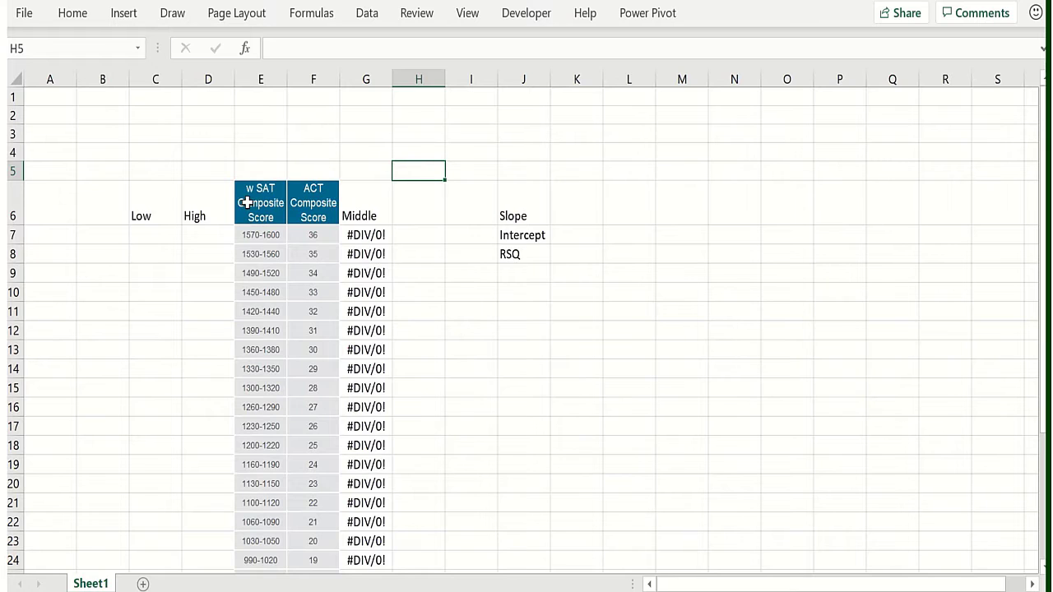
click(312, 211)
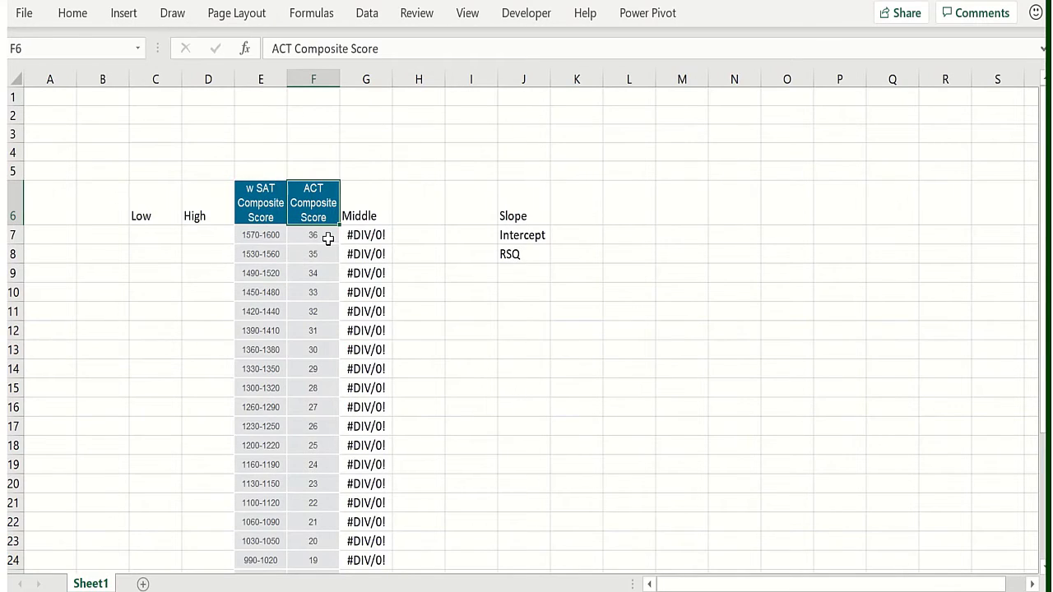
click(327, 238)
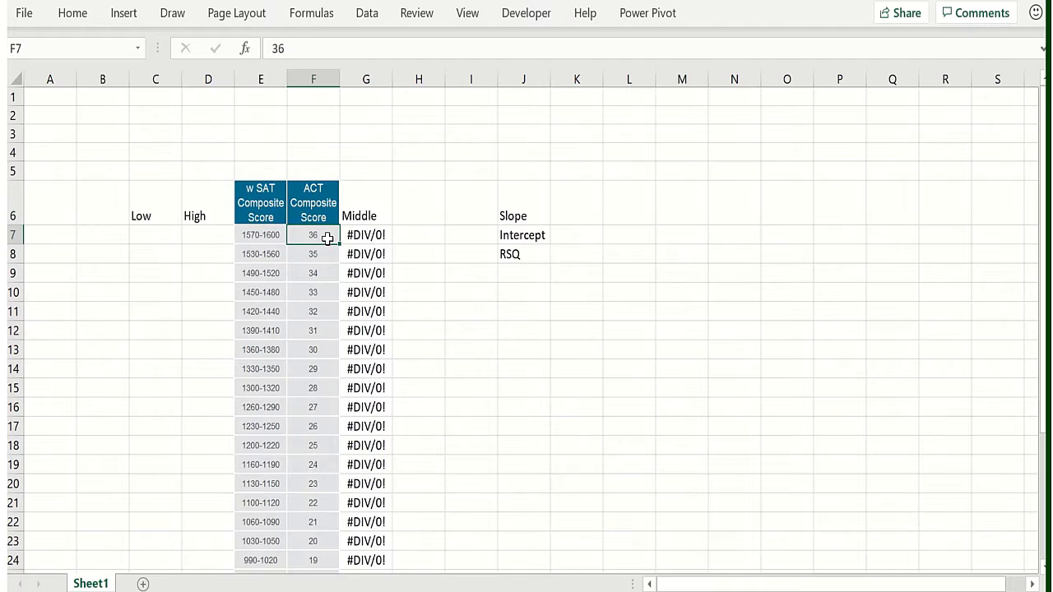
click(270, 238)
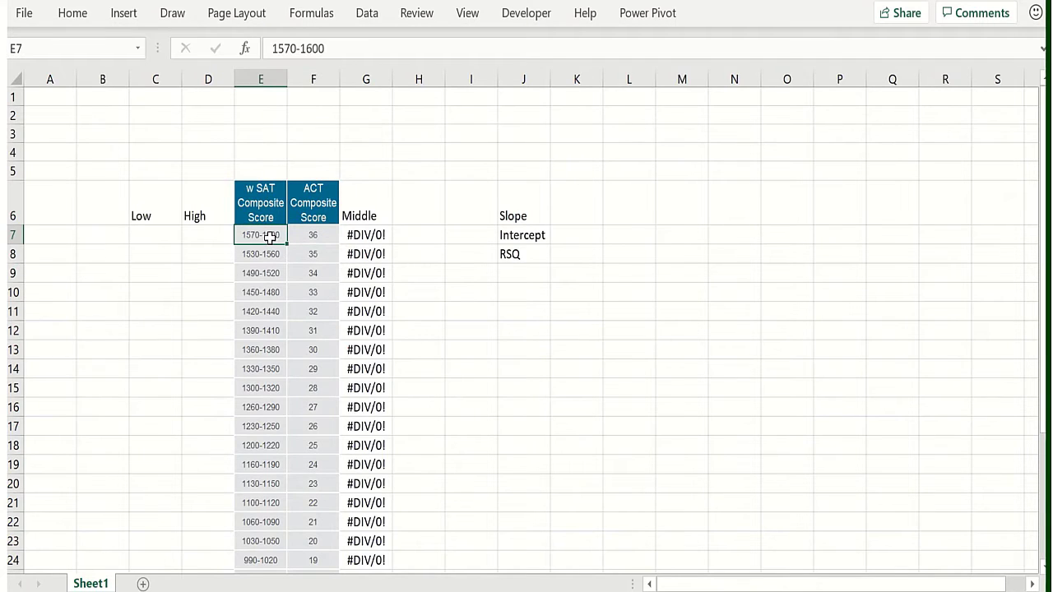
click(303, 235)
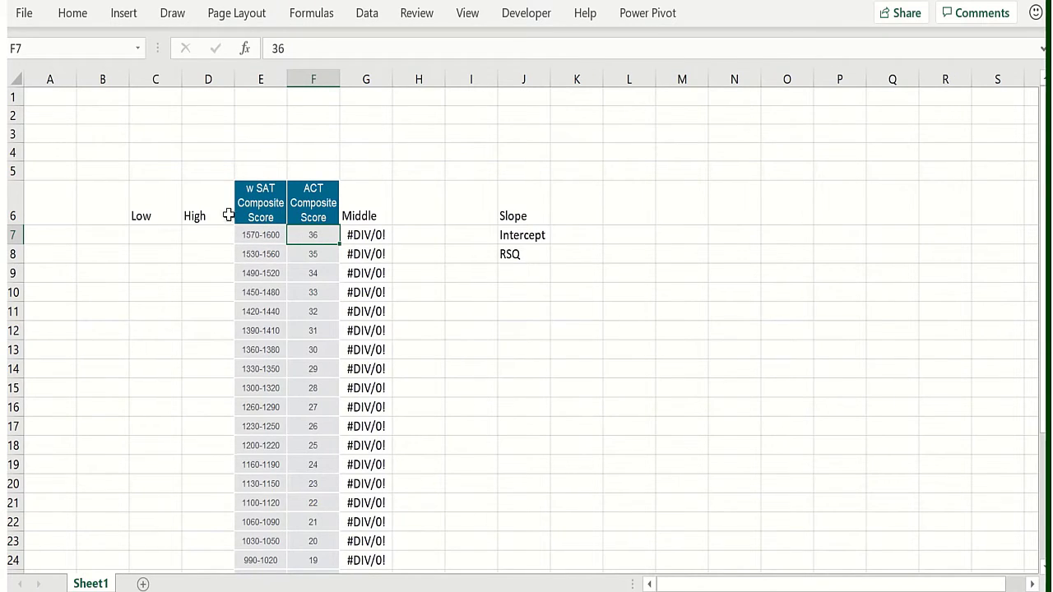
click(258, 234)
click(306, 234)
click(270, 230)
click(318, 236)
click(320, 201)
click(257, 195)
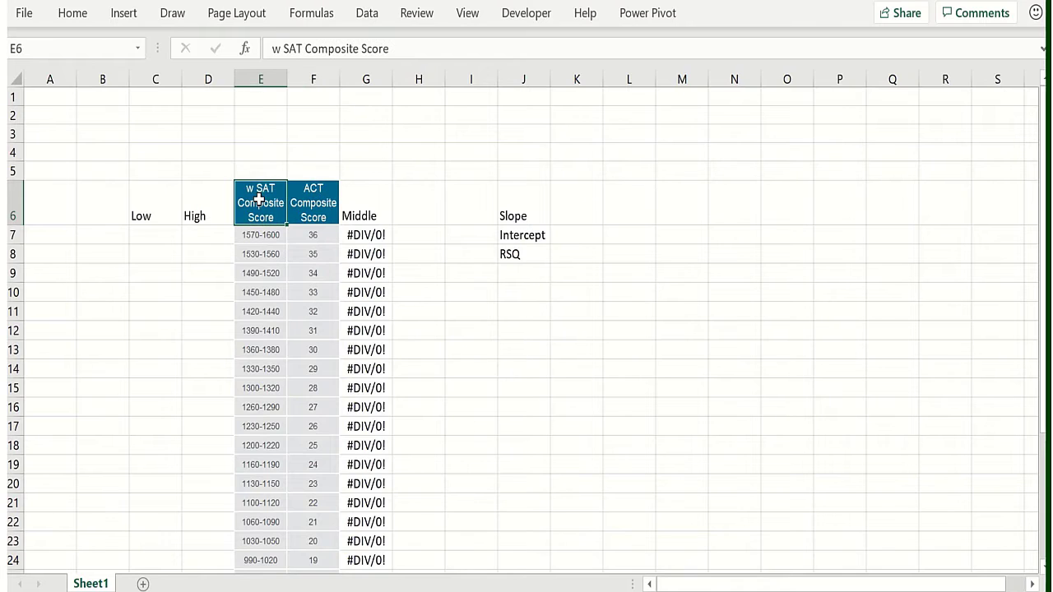
click(257, 236)
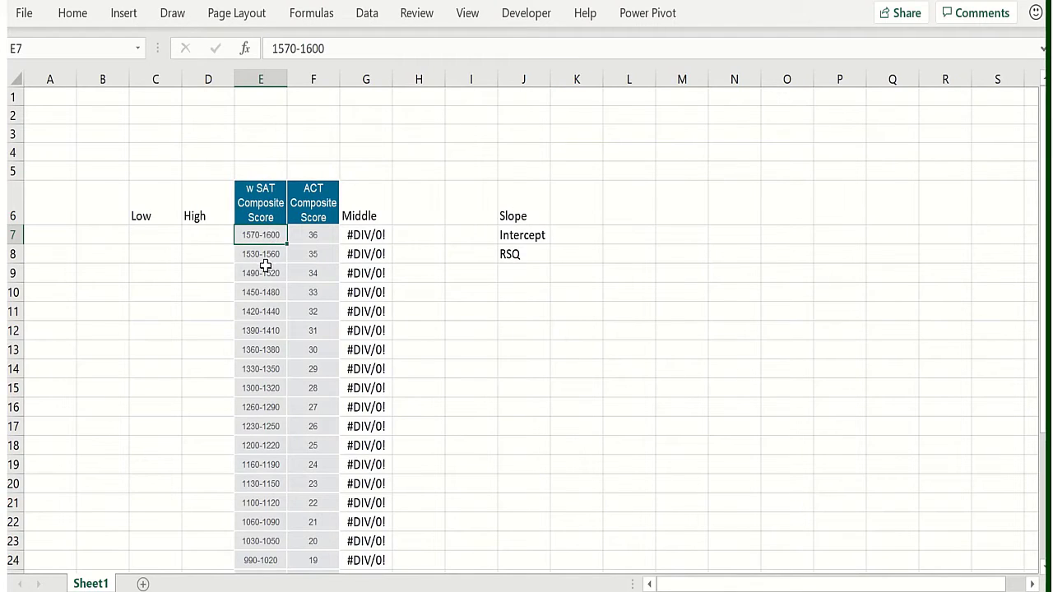
Step: Enter the upper SAT scores 1600, 1560, 1520 and 1480 in the High column, cells D7 to D10
click(200, 234)
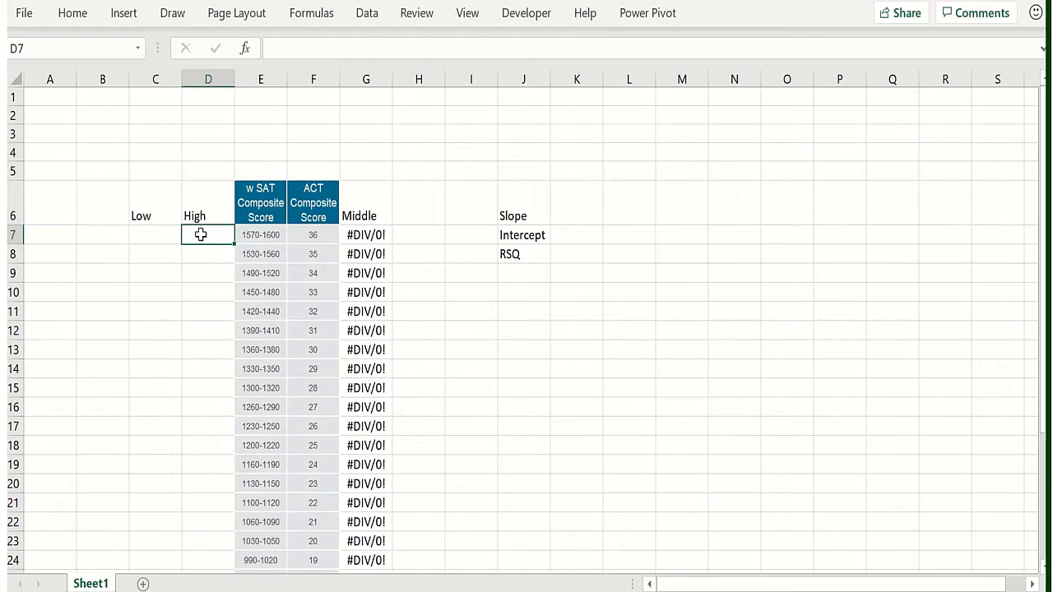
text(1600)
key(Return)
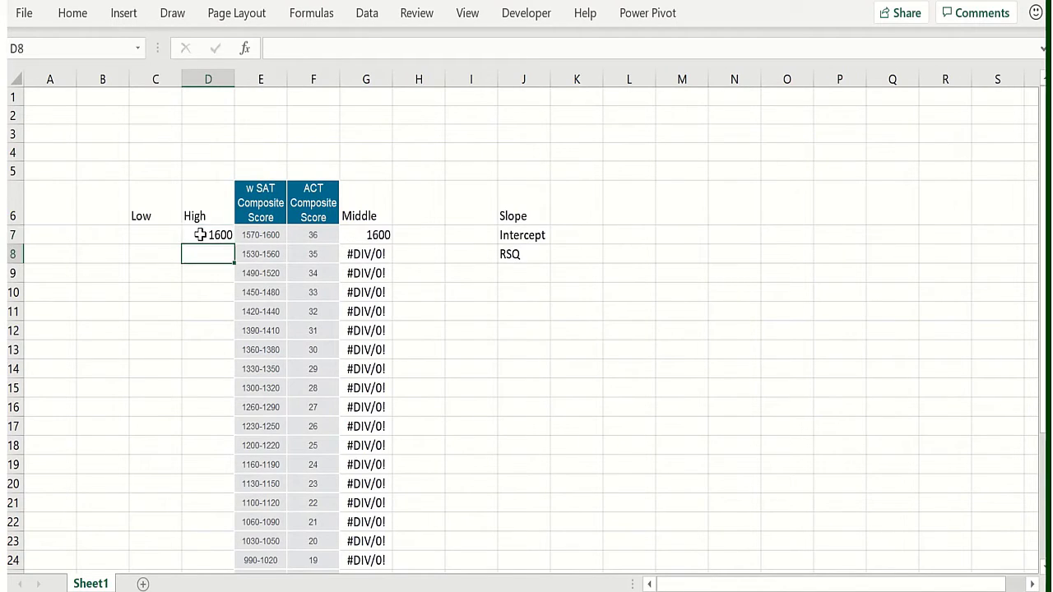
text(1560)
key(Return)
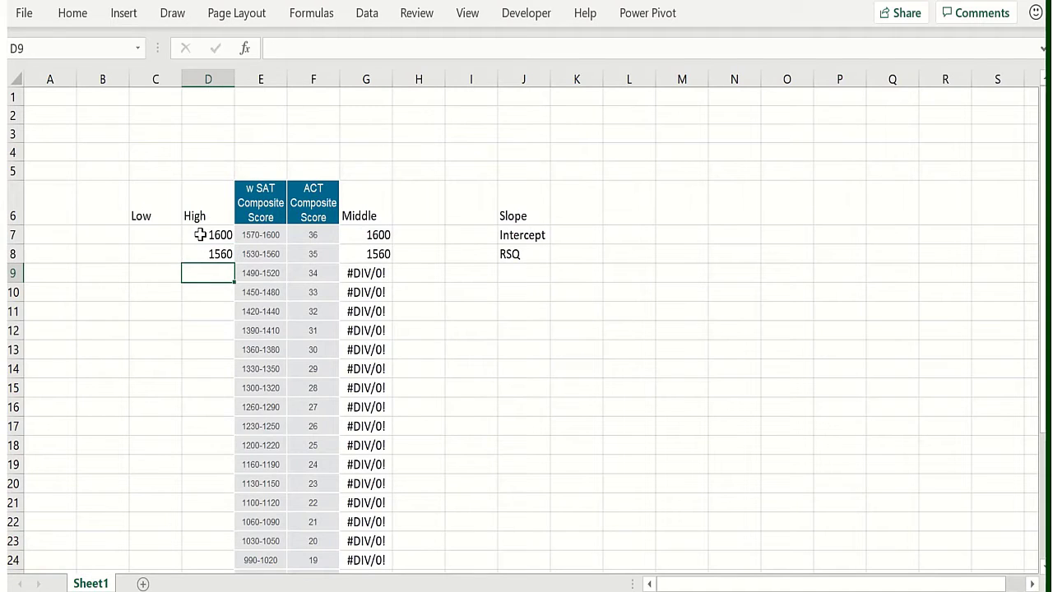
text(1520)
key(Return)
text(1480)
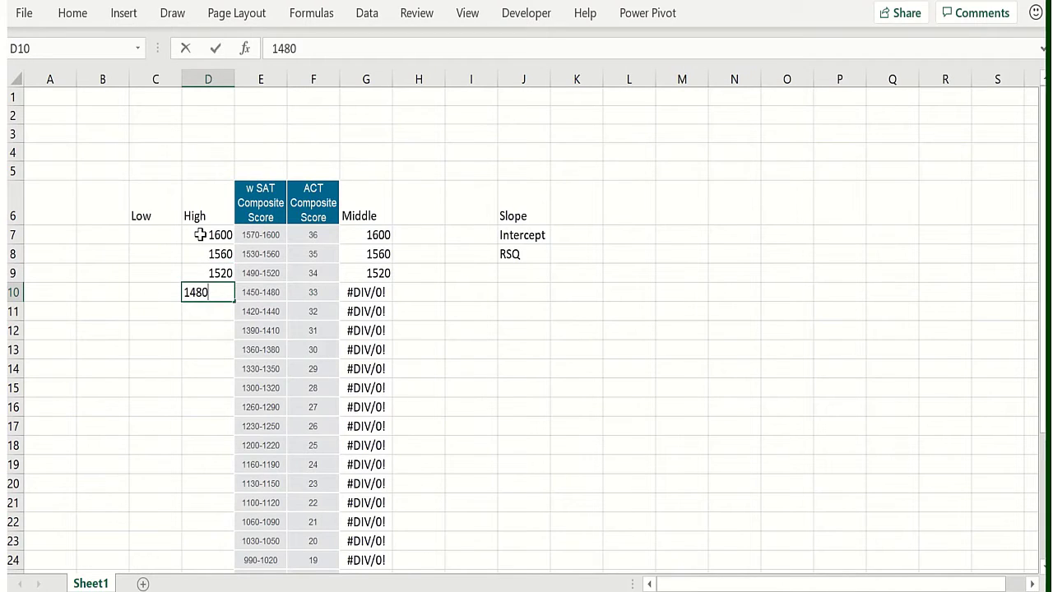
key(Return)
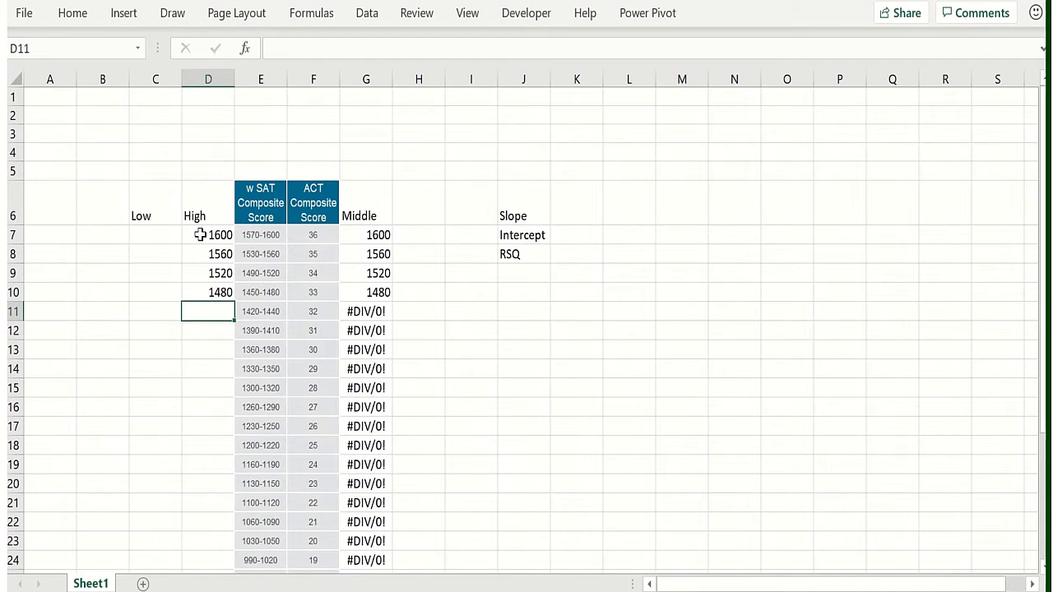
Step: Flash Fill the rest of the High column from D10 and correct D11 to 1440 so the remaining cells follow the upper scores
text(v)
key(Escape)
click(212, 289)
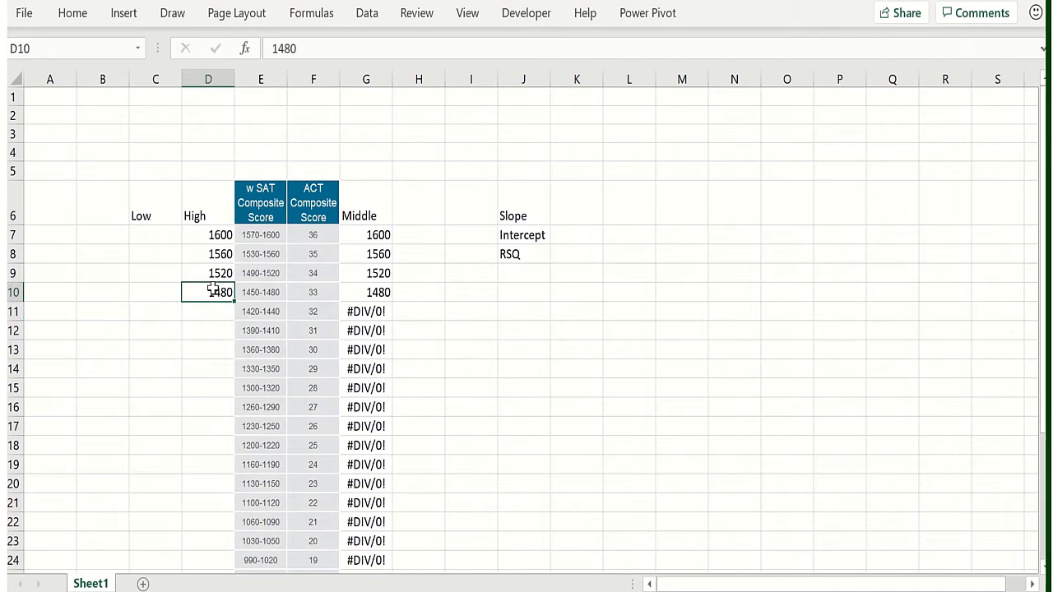
key(ctrl+e)
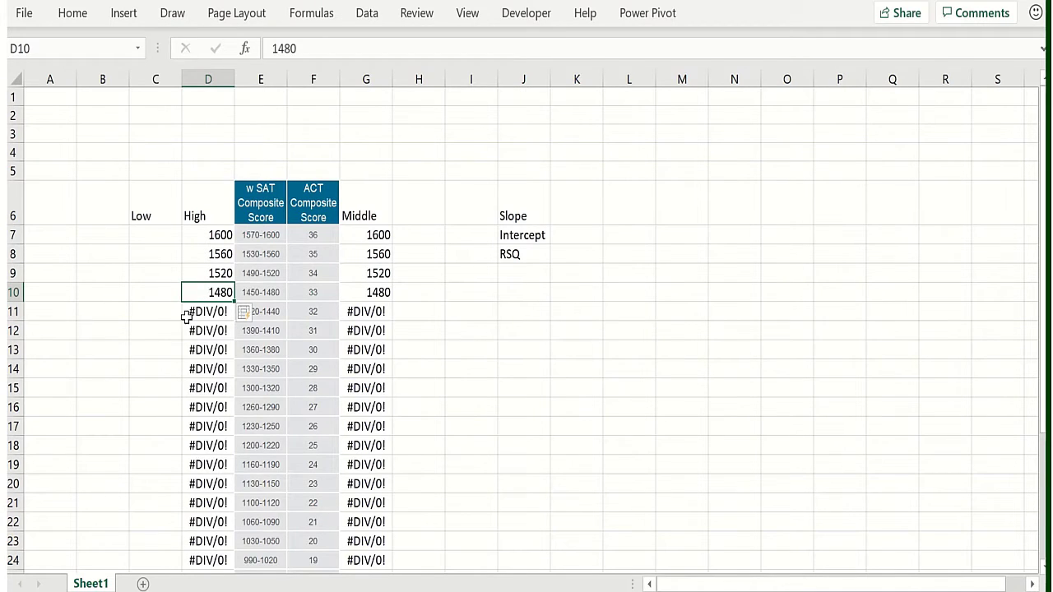
click(194, 313)
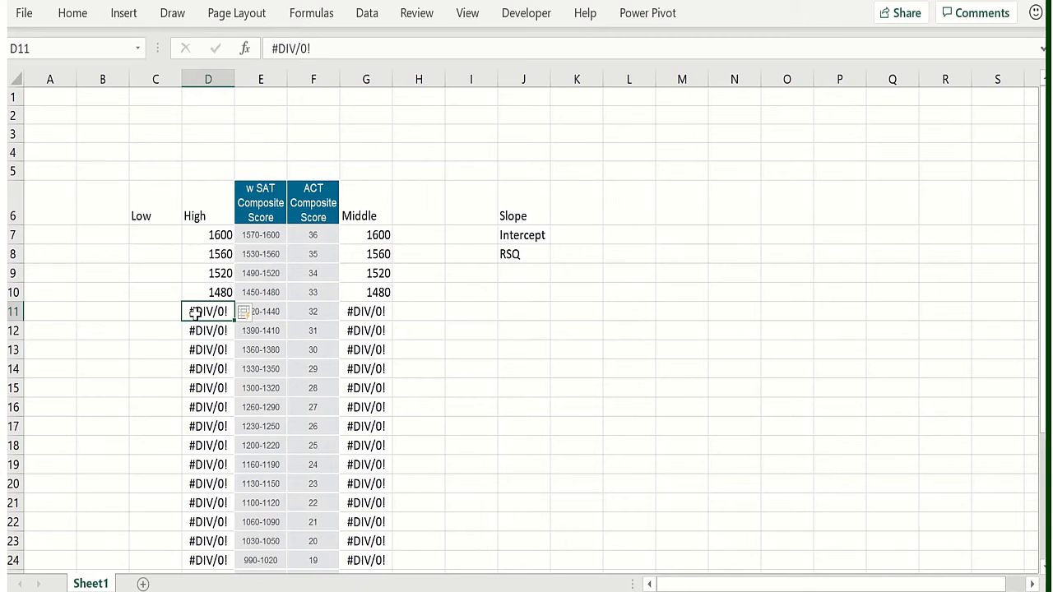
text(1440)
key(Return)
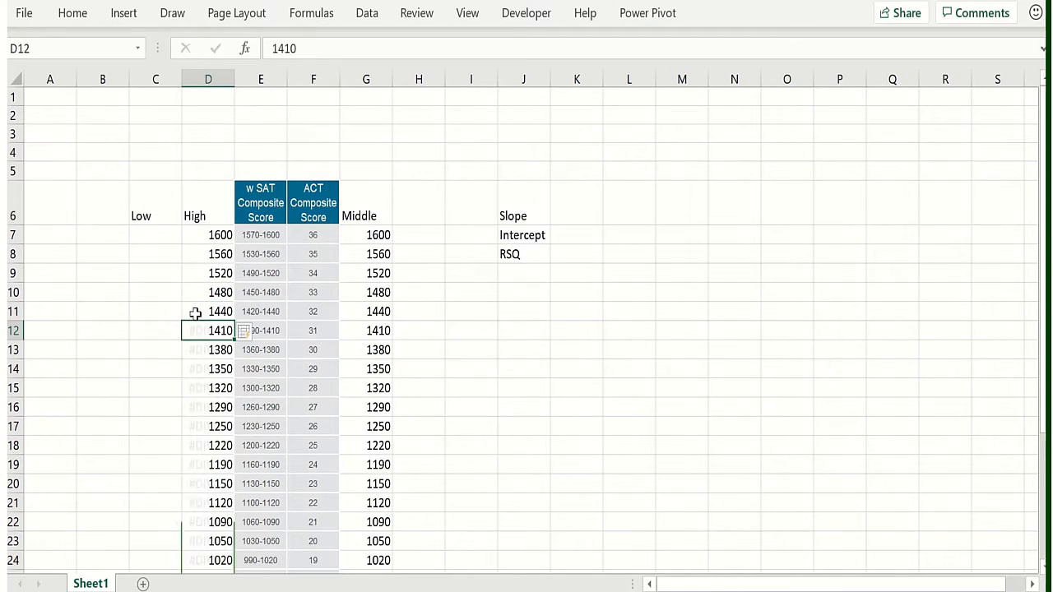
Step: Enter the lower SAT scores 1570, 1530 and 1490 in the Low column, cells C7 to C9
click(155, 231)
text(1570)
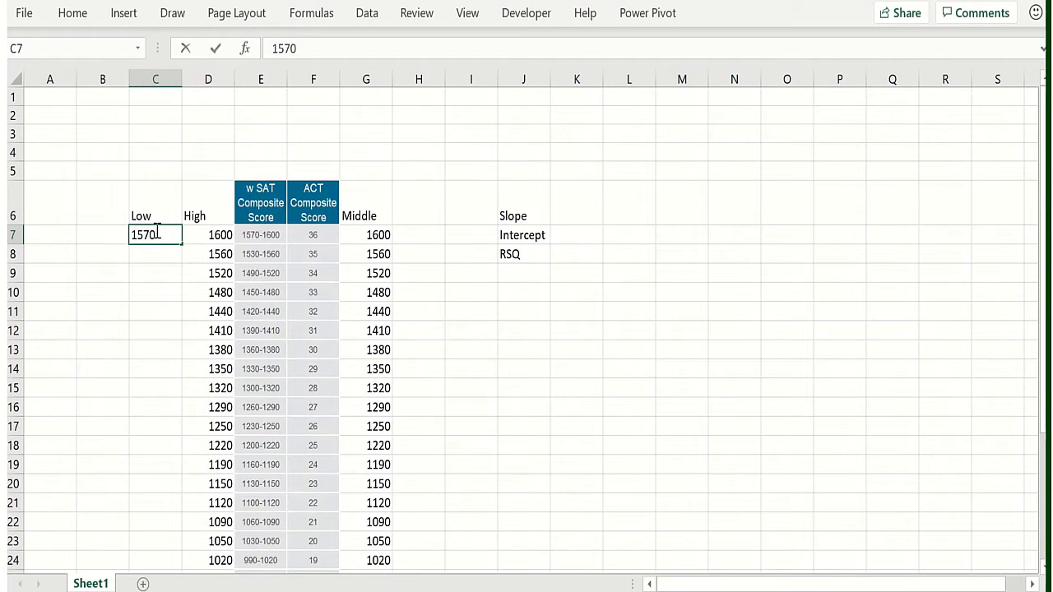
key(Return)
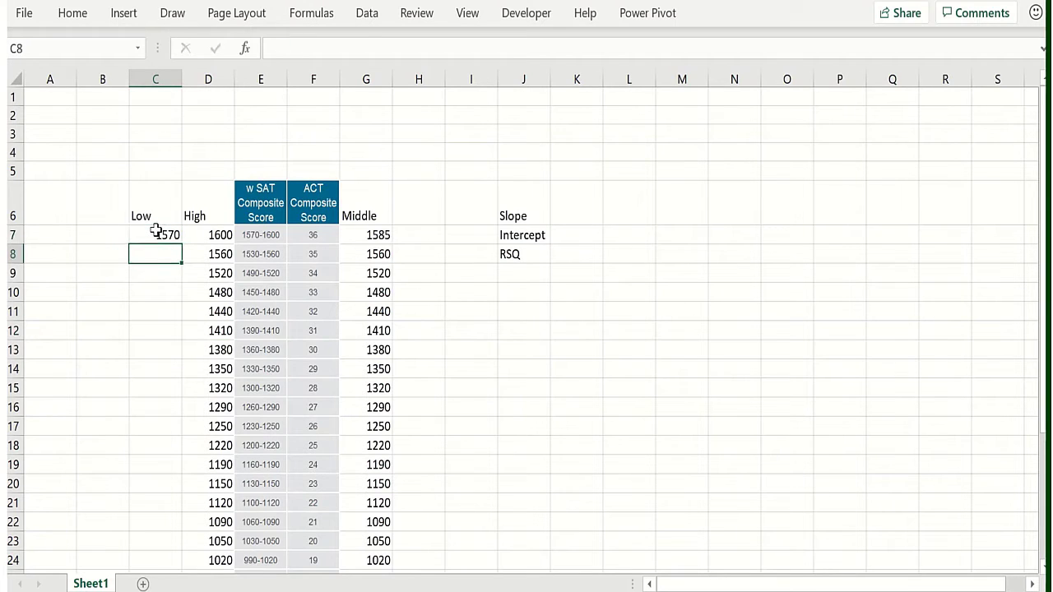
text(1530)
key(Return)
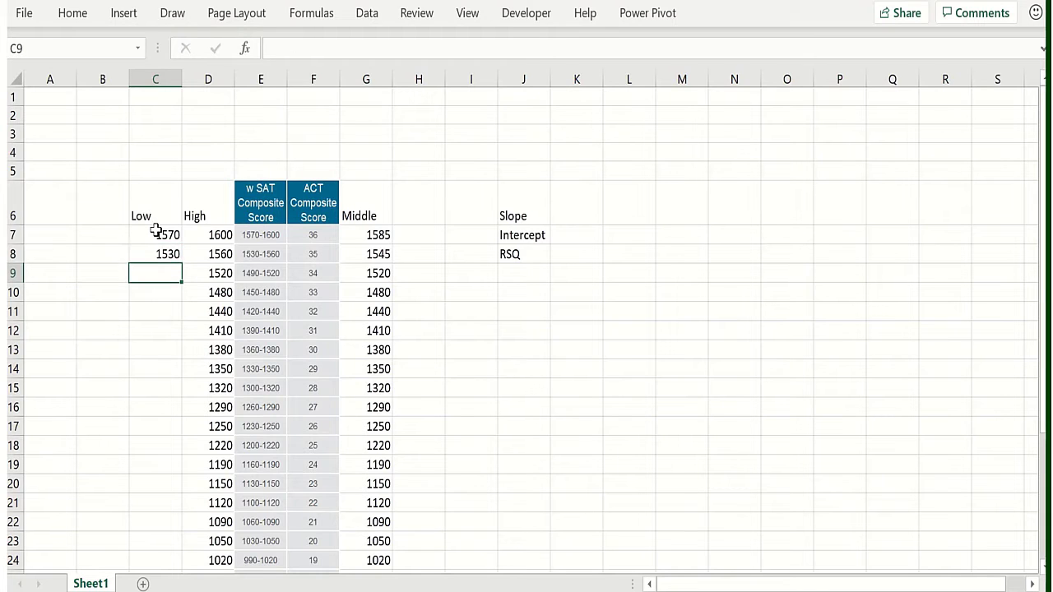
text(1490)
key(Return)
Step: Flash Fill the remaining Low scores from C9 and check the first formula in the Middle column
key(Return)
key(Up)
key(Up)
key(ctrl+e)
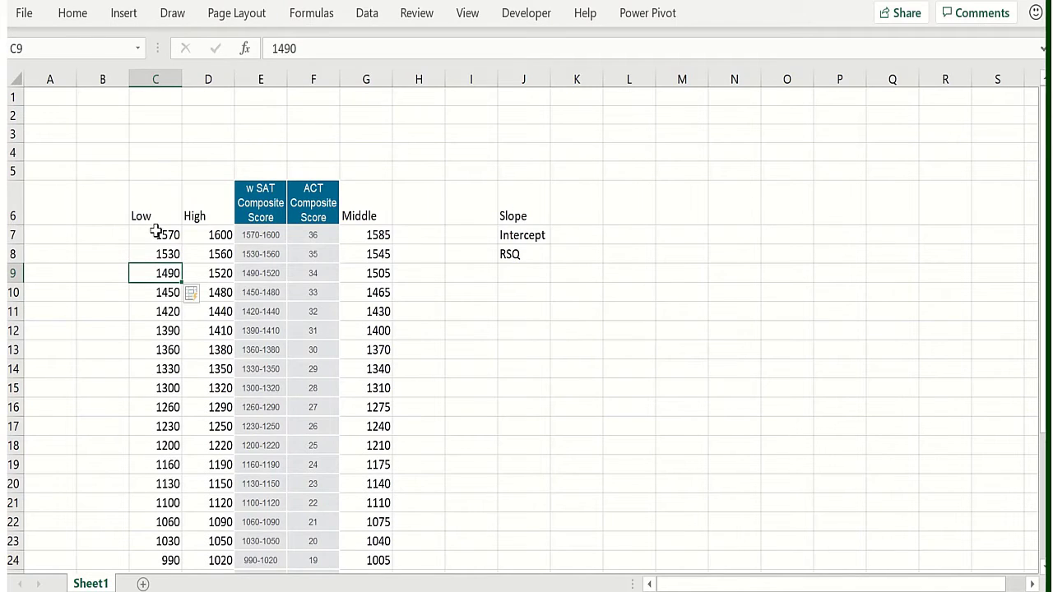
click(154, 294)
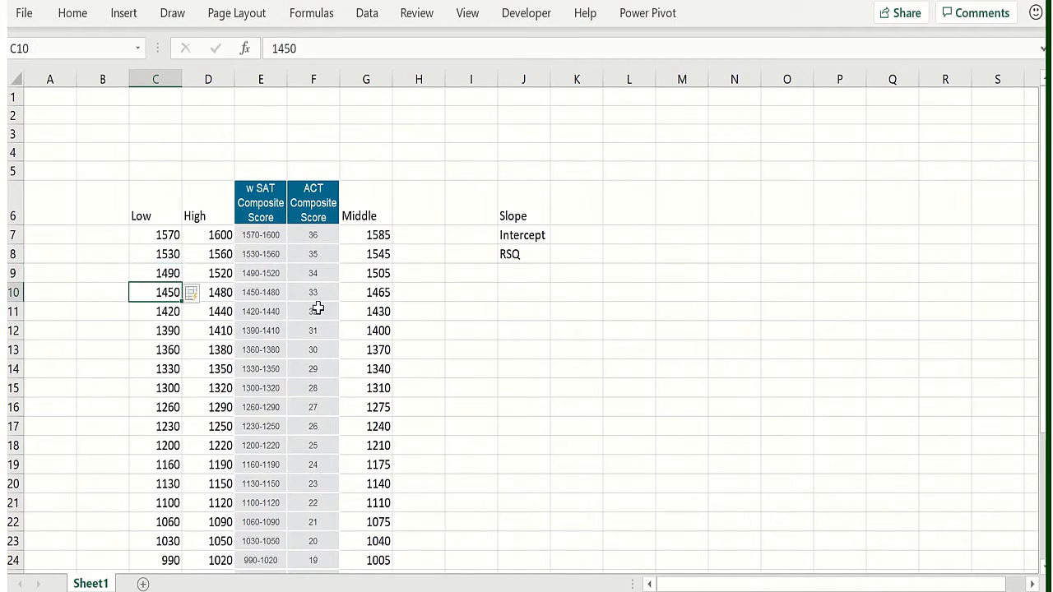
click(370, 236)
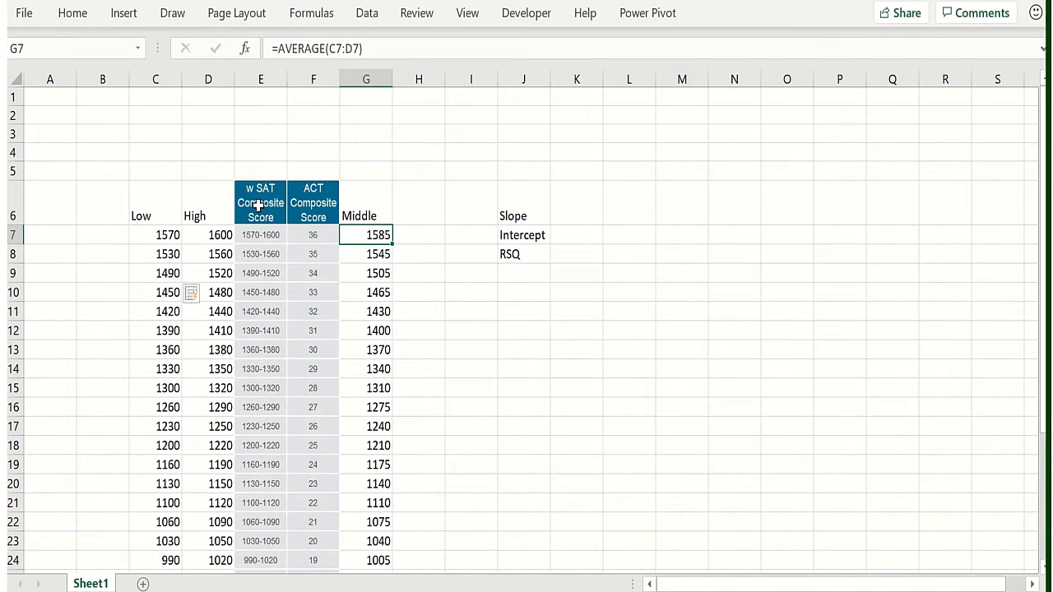
Step: Label the w SAT column x in E5 and the ACT column y in F5
click(258, 171)
text(x)
key(Tab)
text(y)
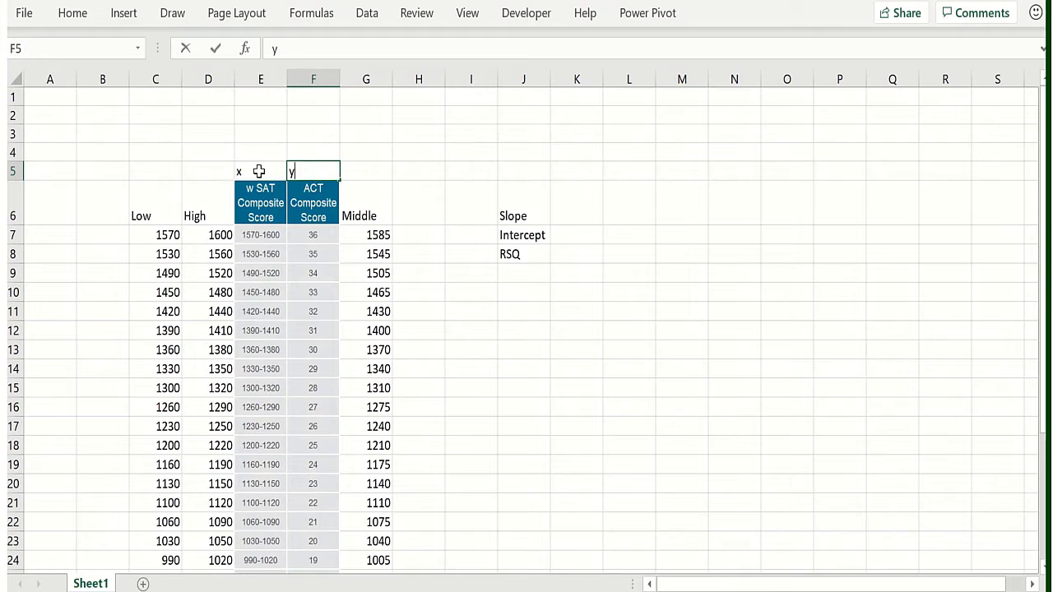
key(Return)
Step: Clear the x and y labels from cells E5:F5
key(Left)
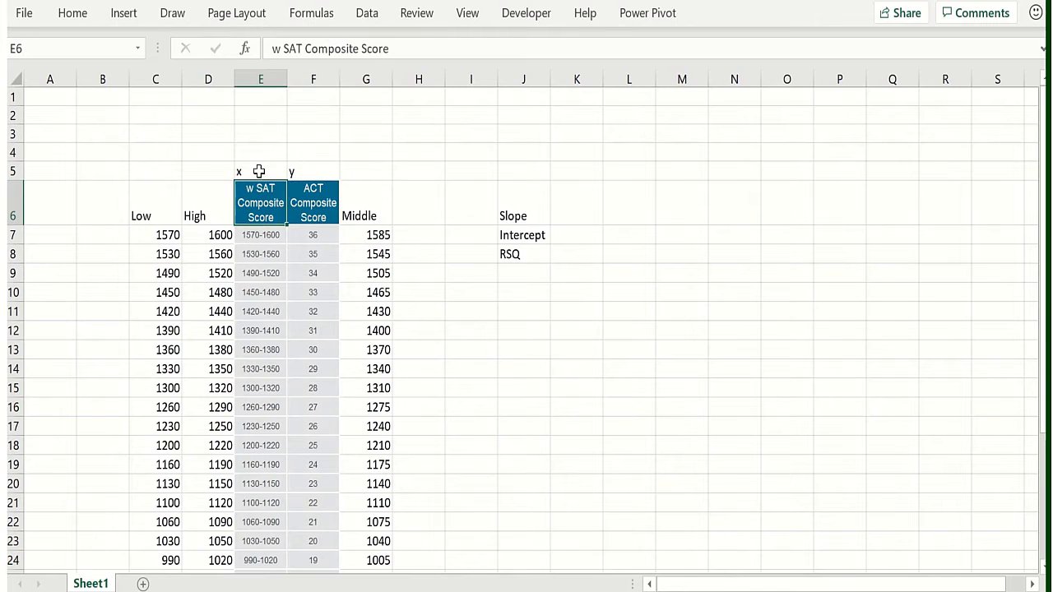
key(Down)
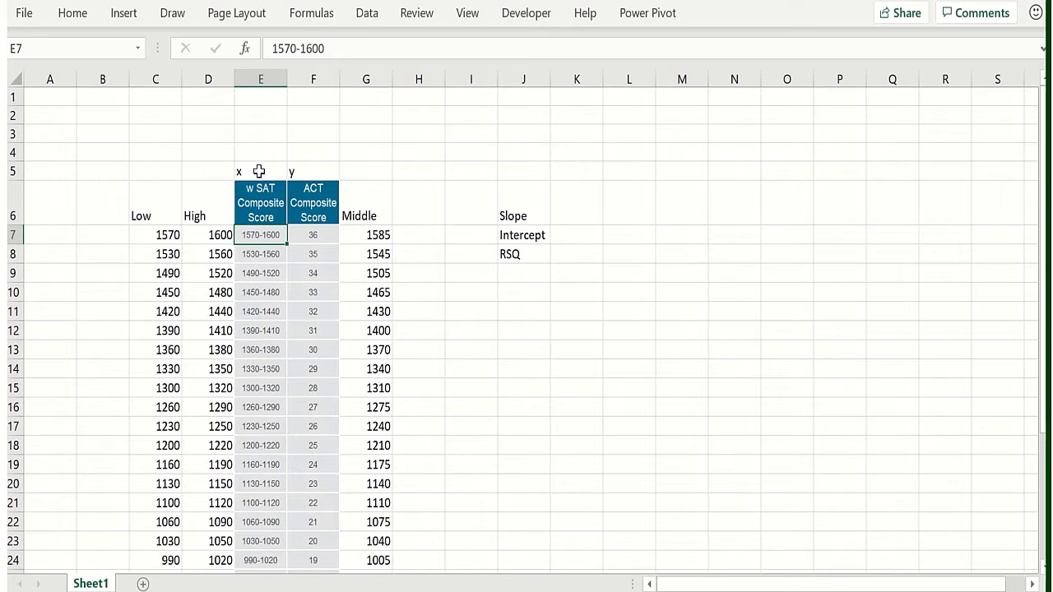
key(Right)
key(Right)
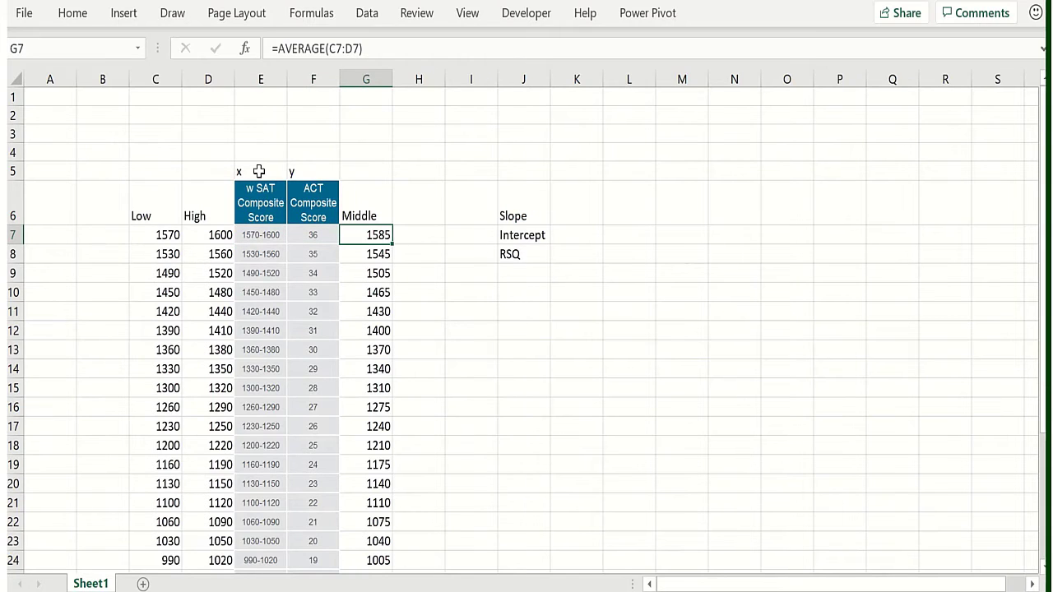
key(Up)
key(Up)
key(Left)
key(Left)
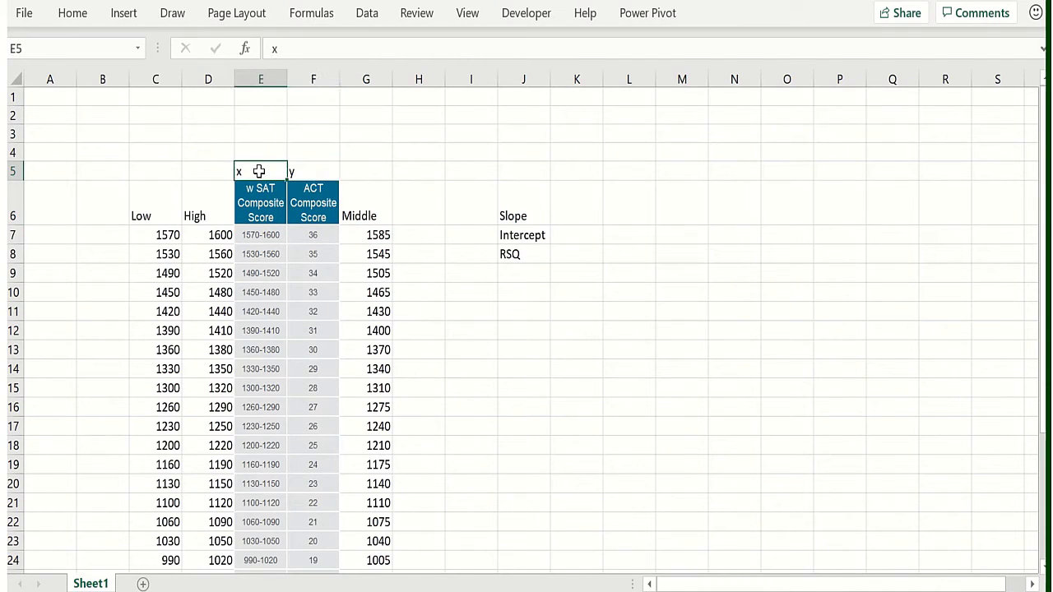
key(shift+Right)
key(Delete)
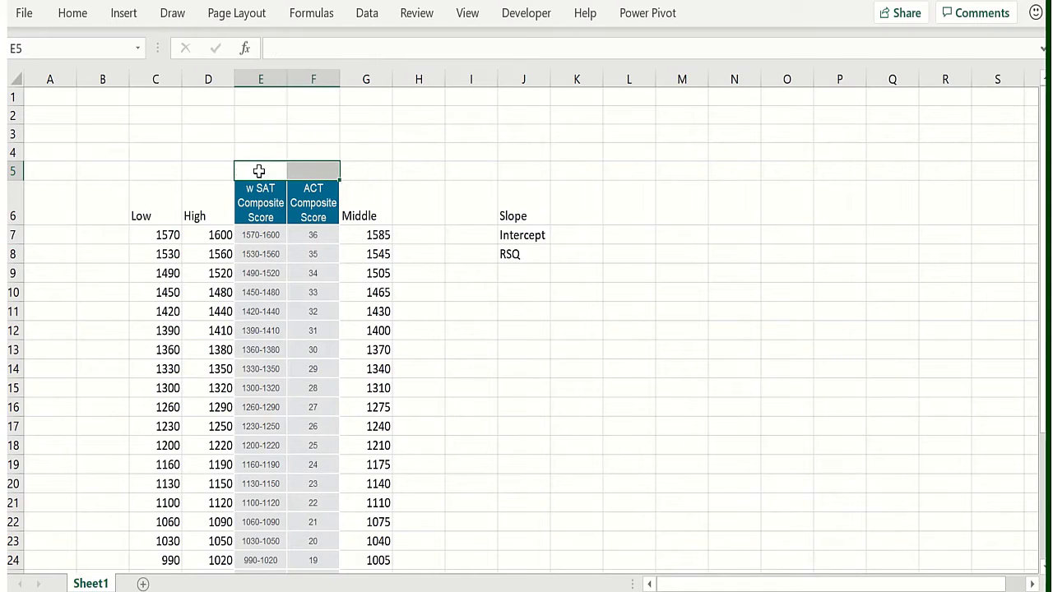
Step: Label the ACT Composite Score column x in F5 and the Middle column y in G5
key(Right)
text(x)
key(Right)
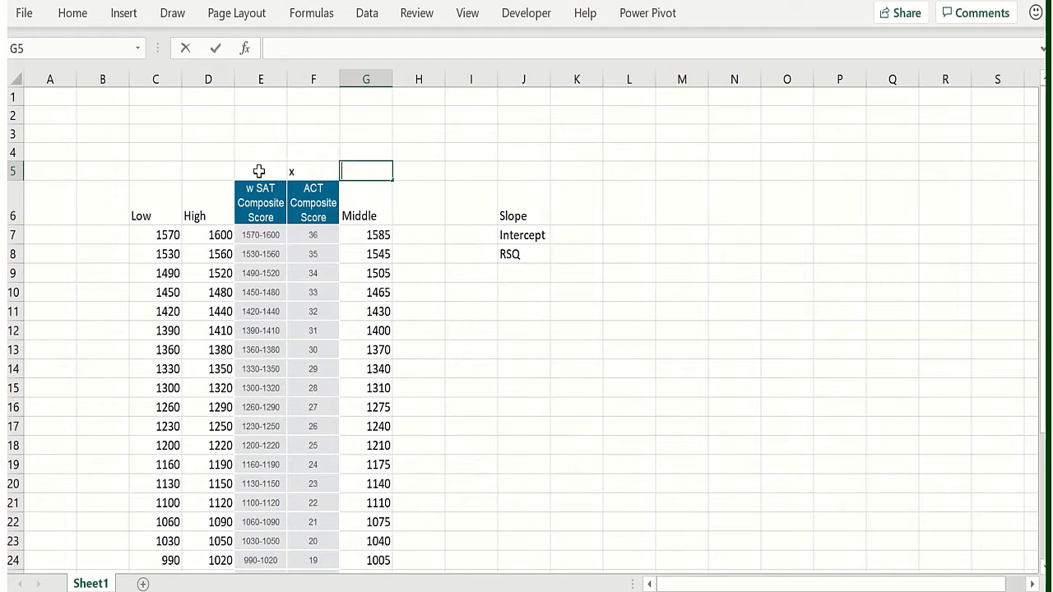
text(y)
key(Return)
key(Down)
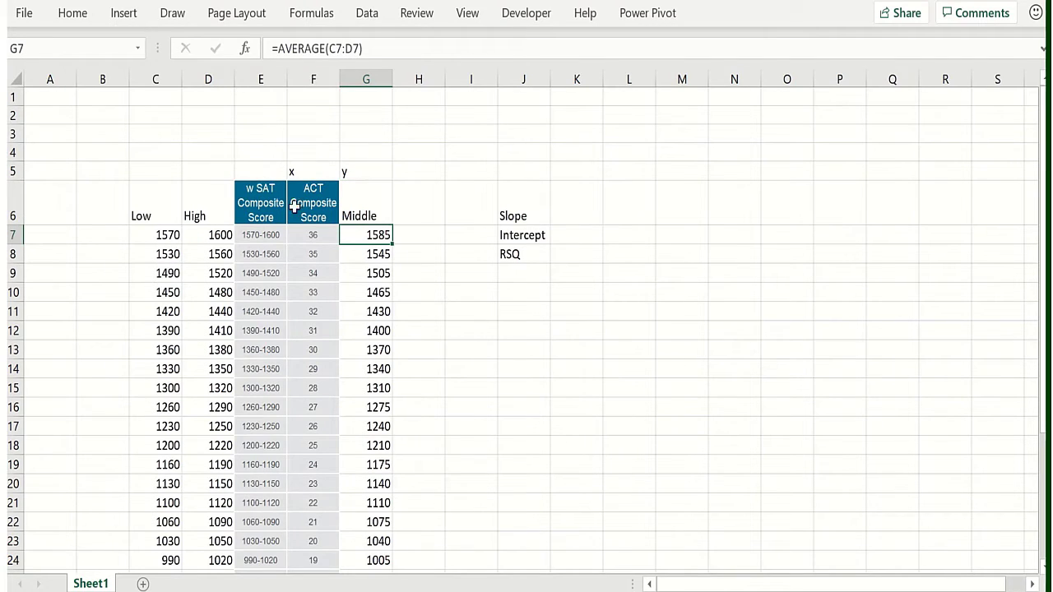
Step: Create named ranges for the ACT Composite Score and Middle columns, F6:G34, using the top row as names
drag(322, 206, 348, 215)
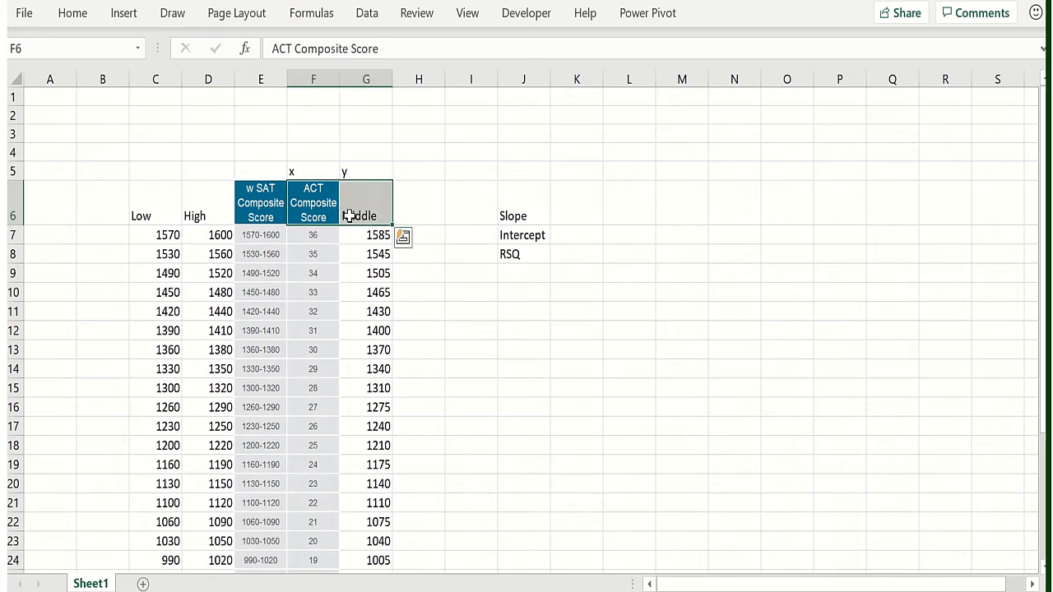
key(ctrl+shift+Down)
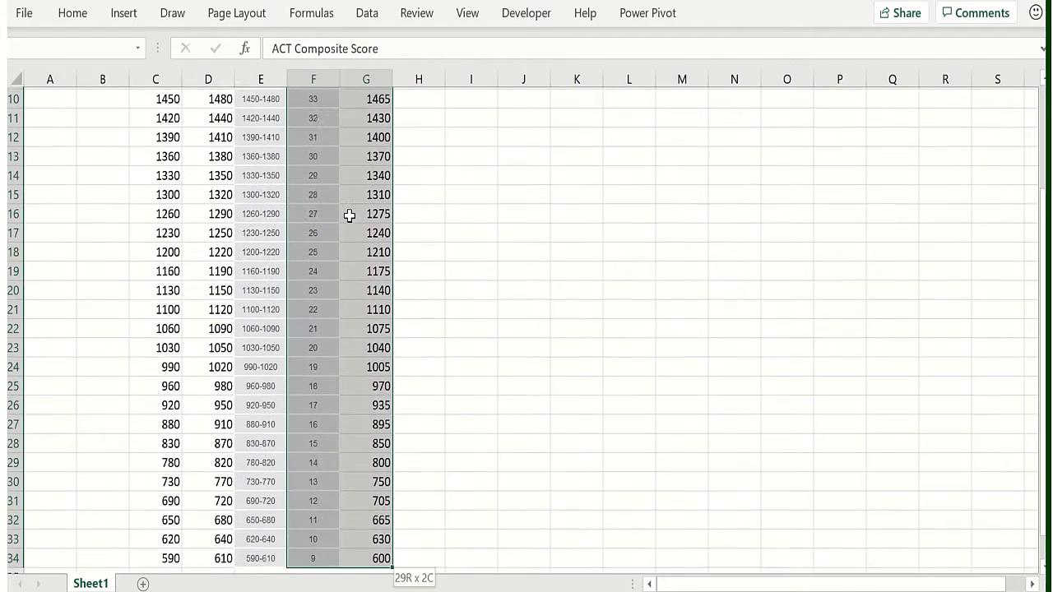
click(308, 19)
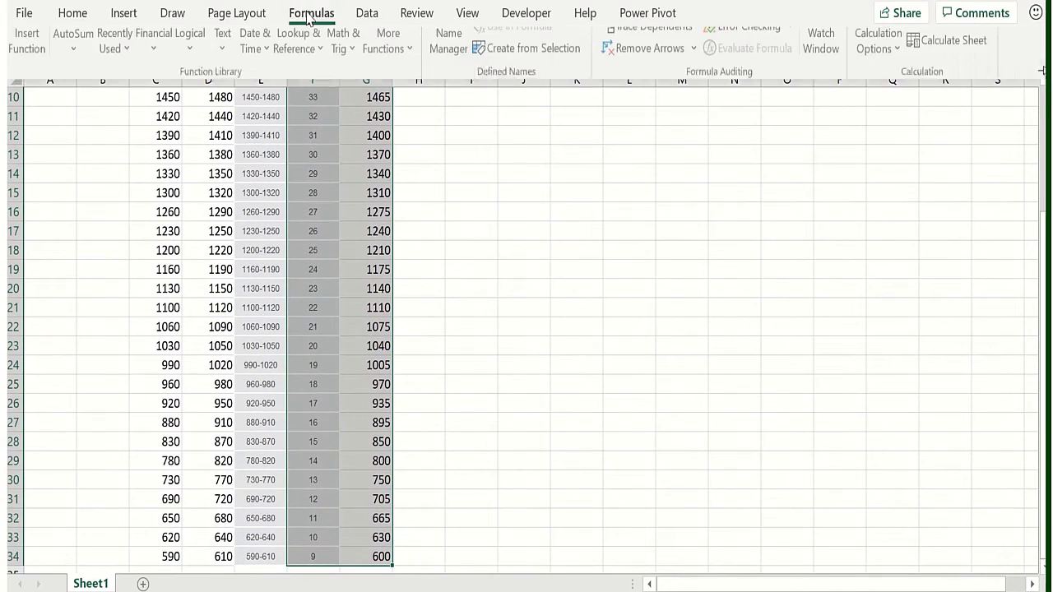
click(505, 86)
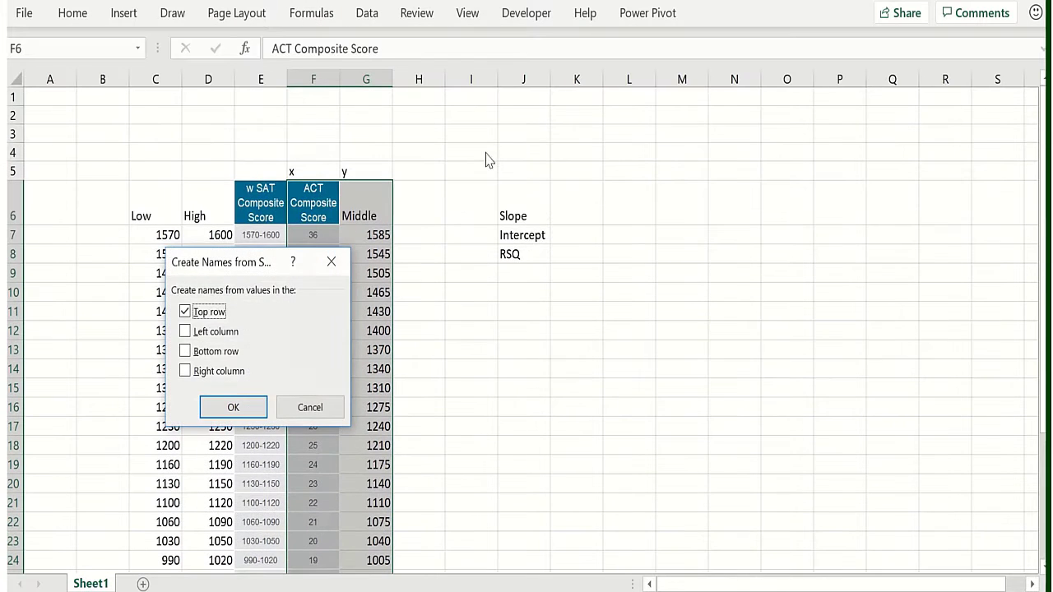
click(234, 407)
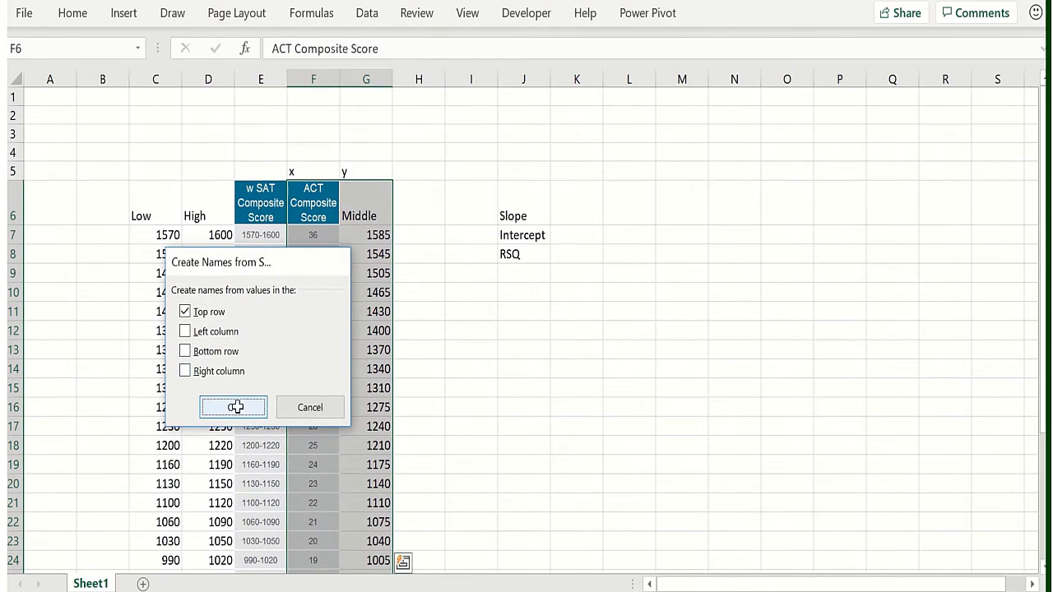
Step: Calculate the slope in K6 with the SLOPE function, using Middle as known ys and ACT_Composite_Score as known xs
click(570, 206)
text(=slope)
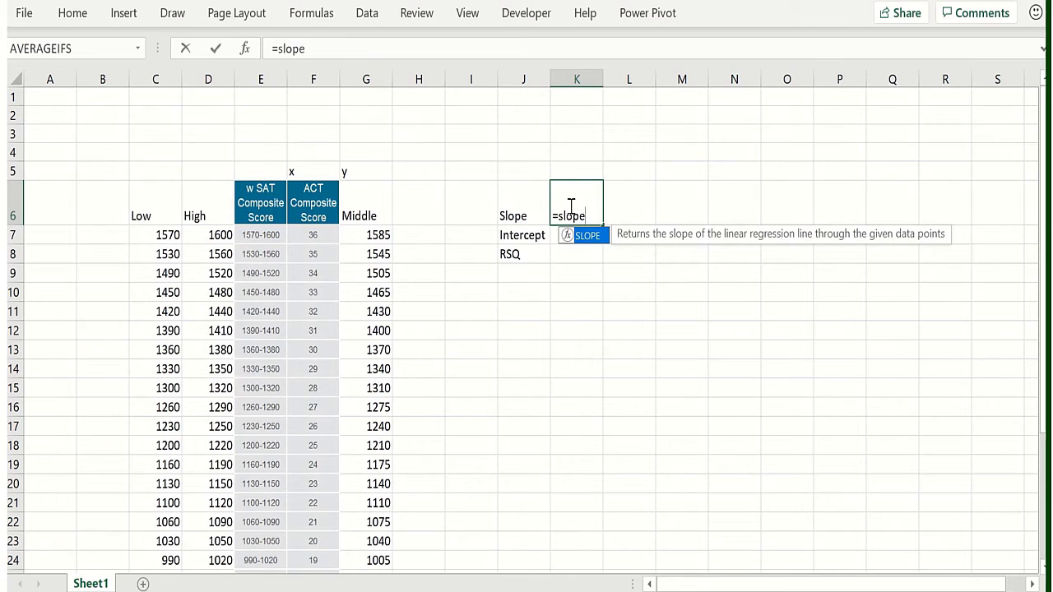
text((Mi)
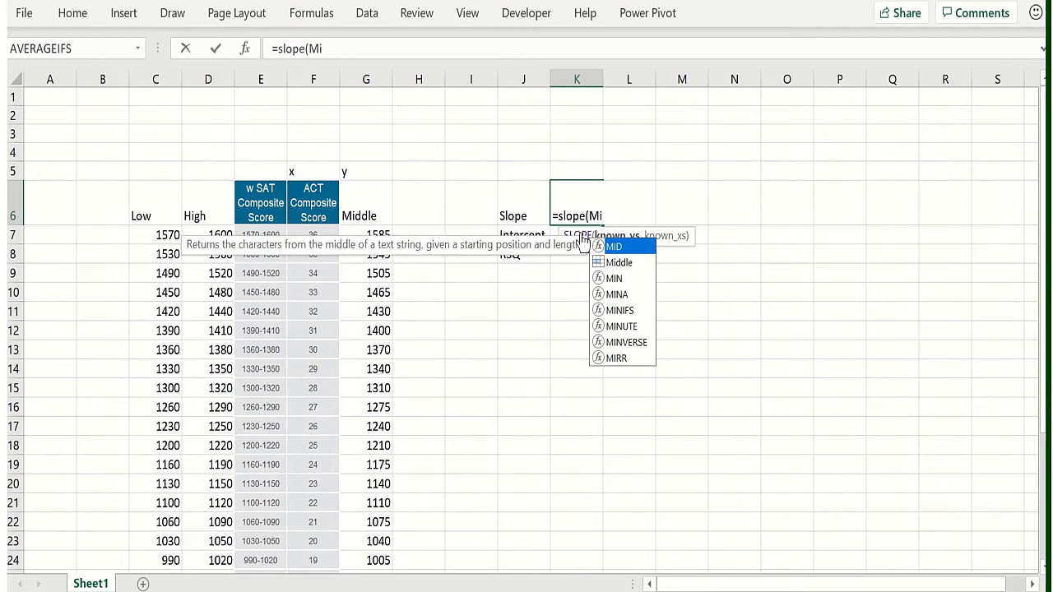
double_click(608, 259)
text(,)
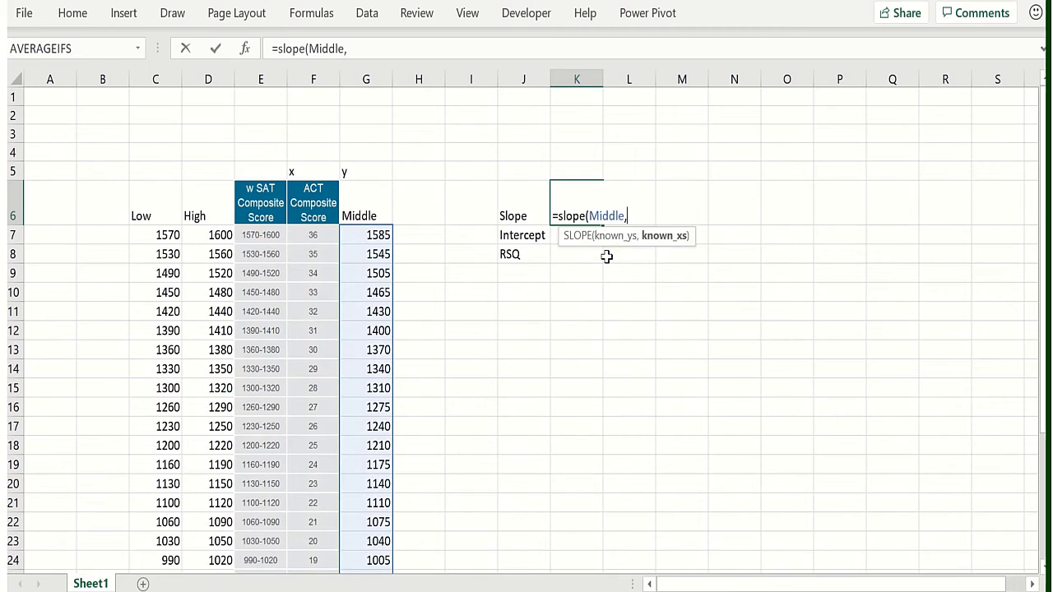
text(Act)
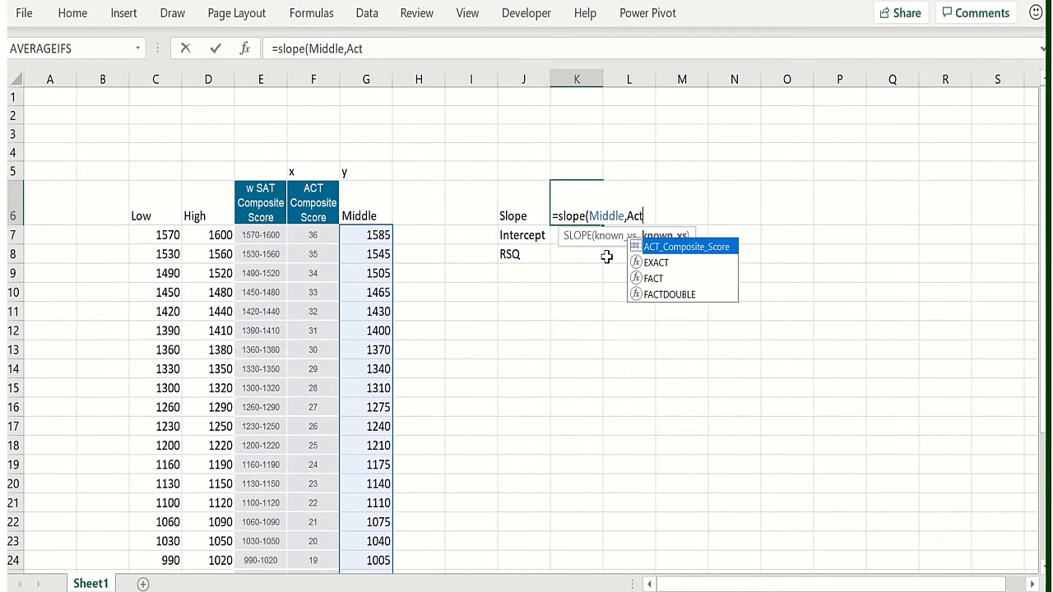
double_click(671, 246)
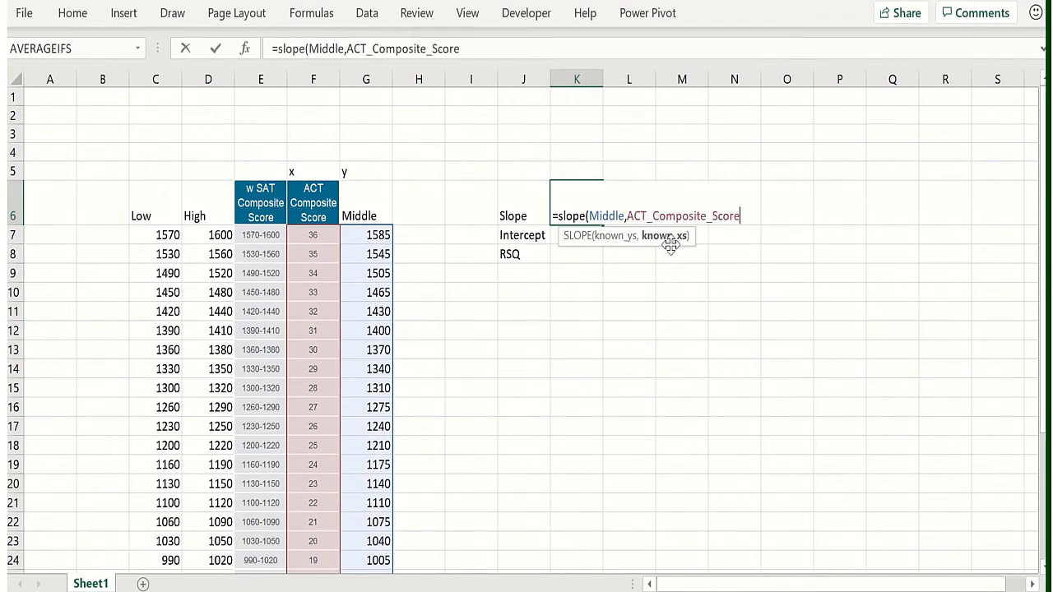
text())
key(Return)
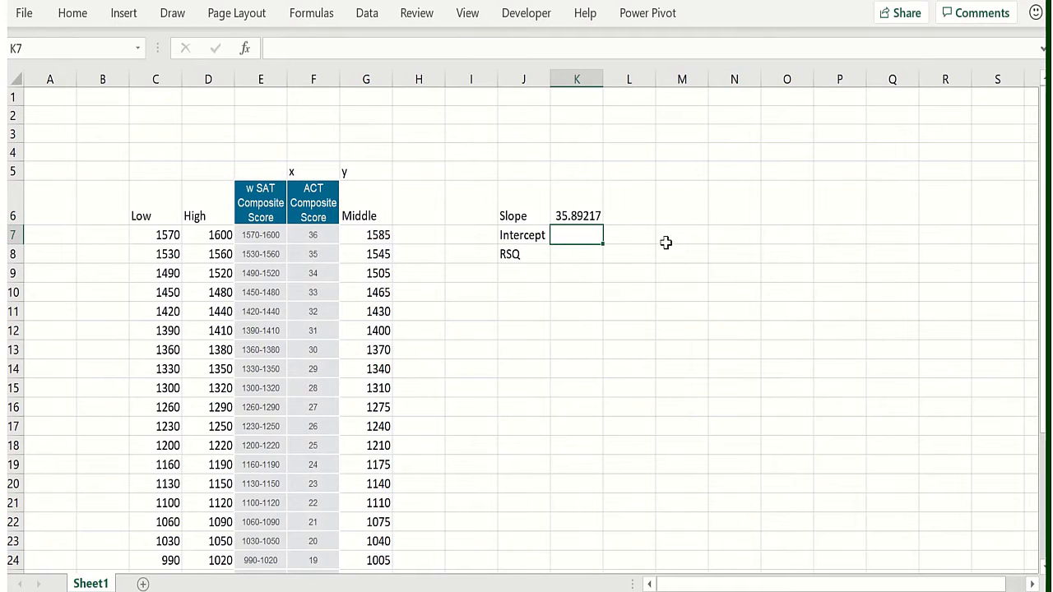
Step: Show the slope formula as text in L6 with FORMULATEXT referencing K6
click(618, 214)
text(=form)
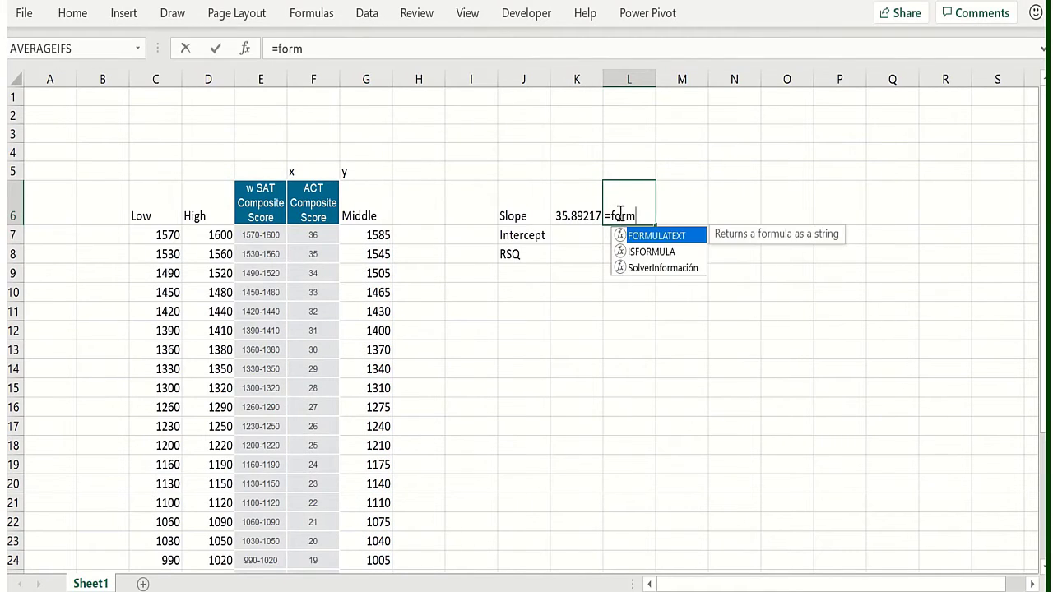
double_click(650, 236)
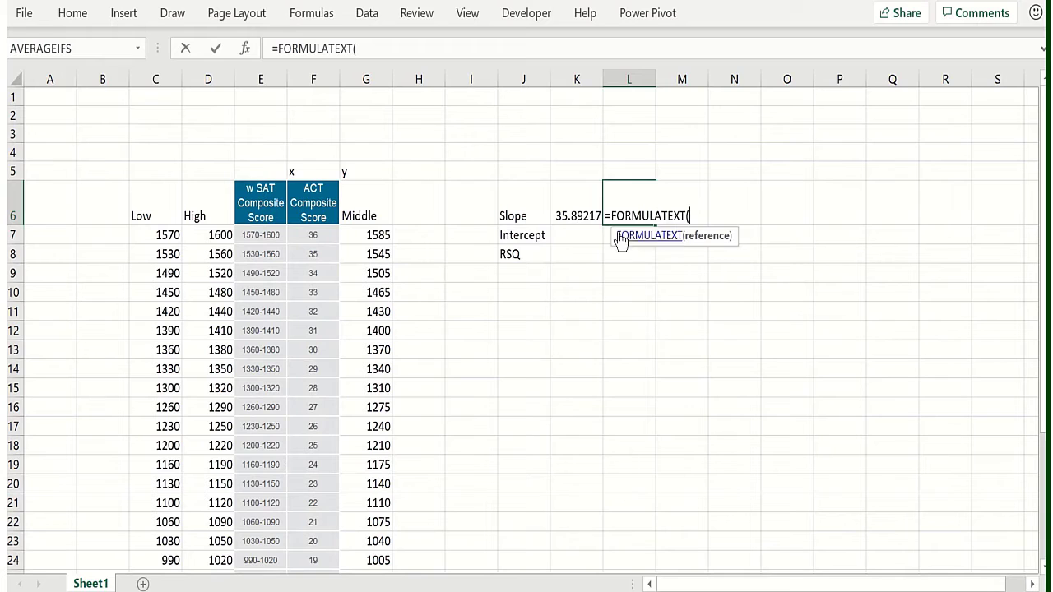
click(577, 204)
text())
key(Return)
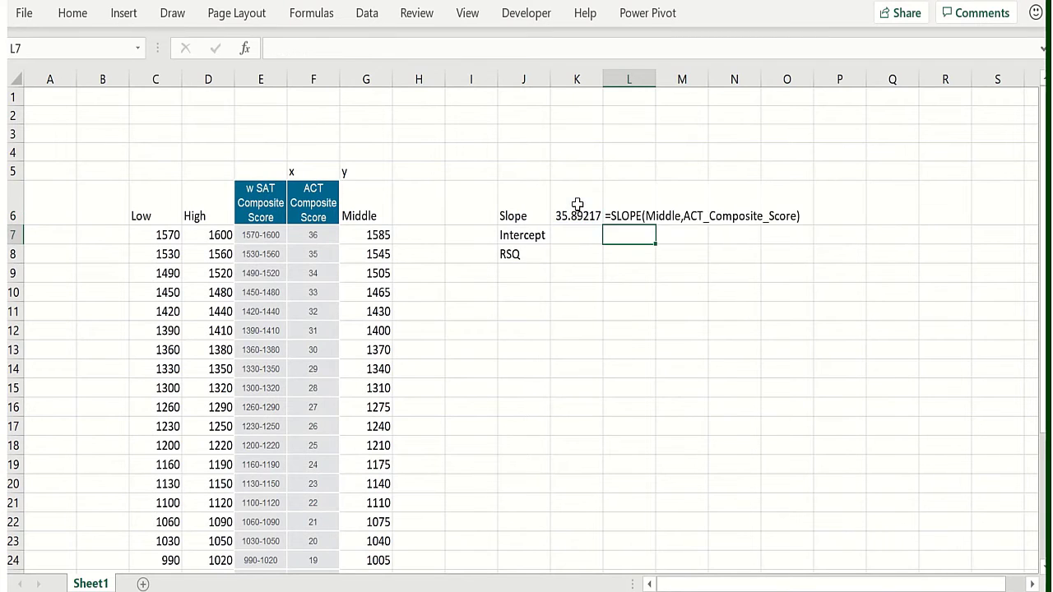
Step: Calculate the intercept in K7 with the INTERCEPT function, using the named ranges Middle and ACT_Composite_Score
key(Left)
text(=in)
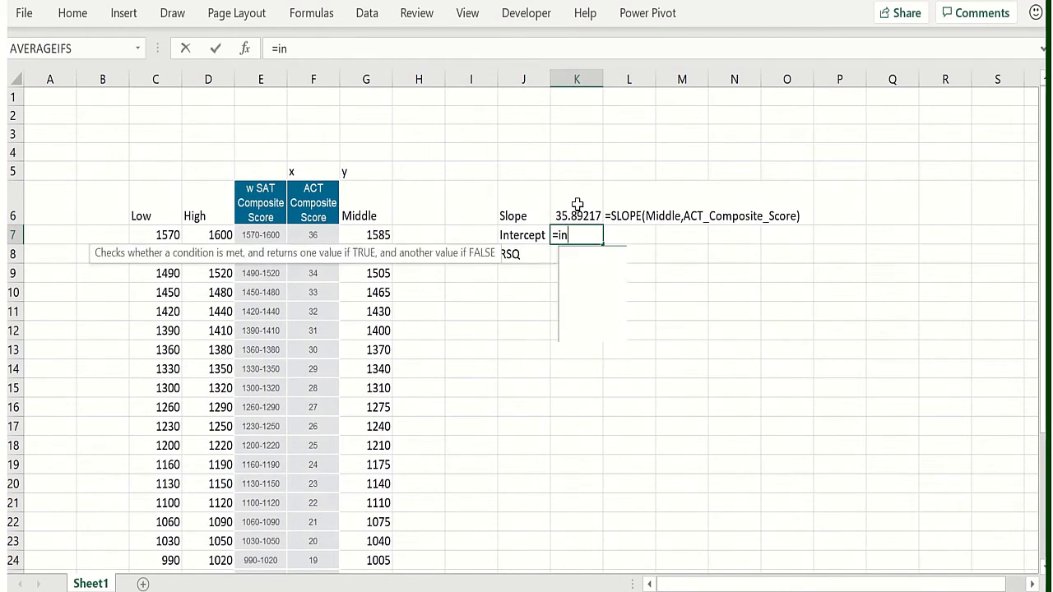
text(terc)
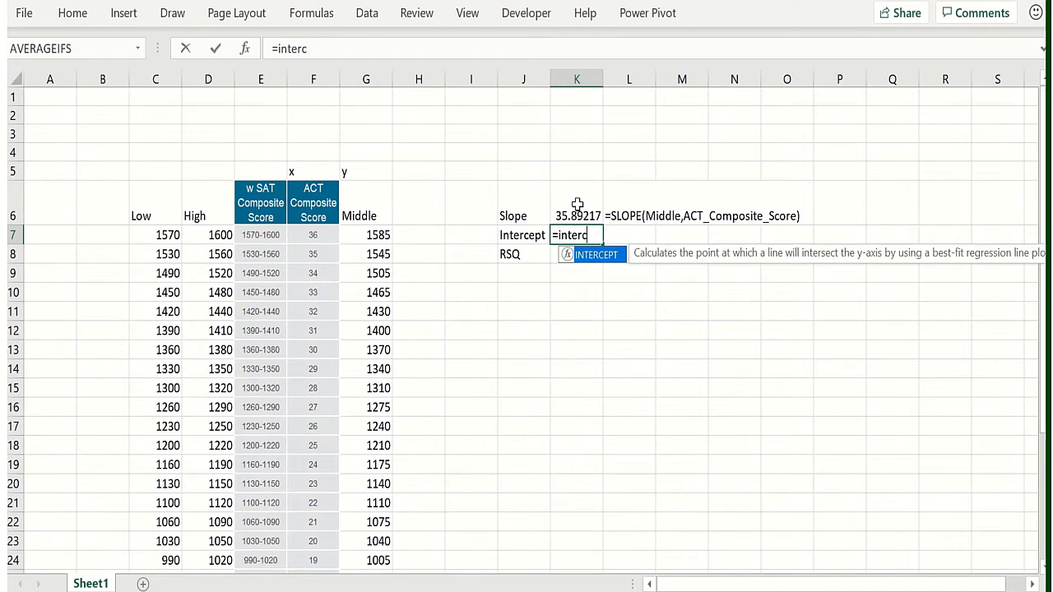
text(eept()
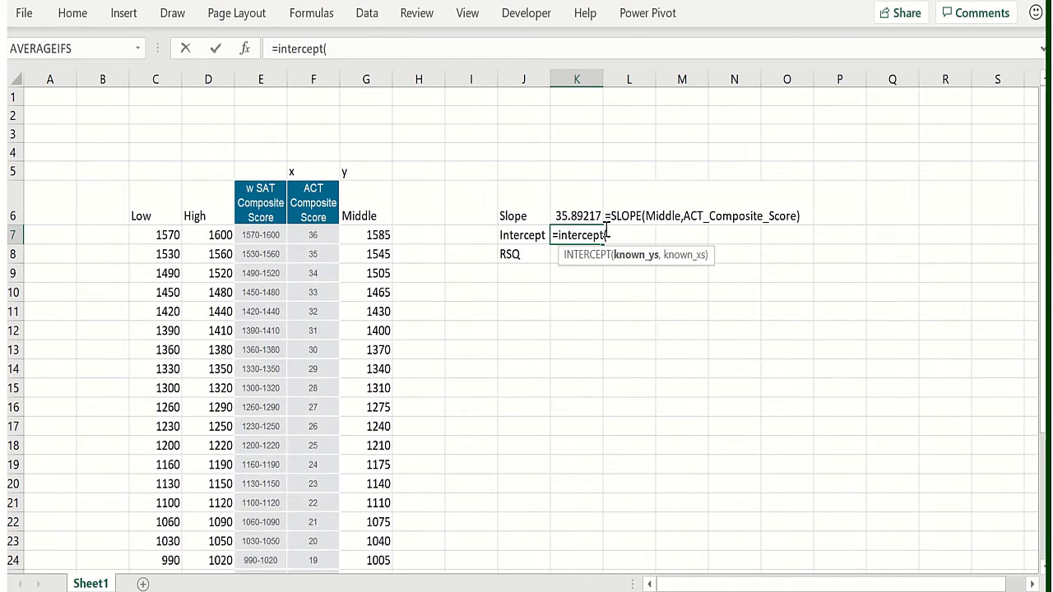
key(F3)
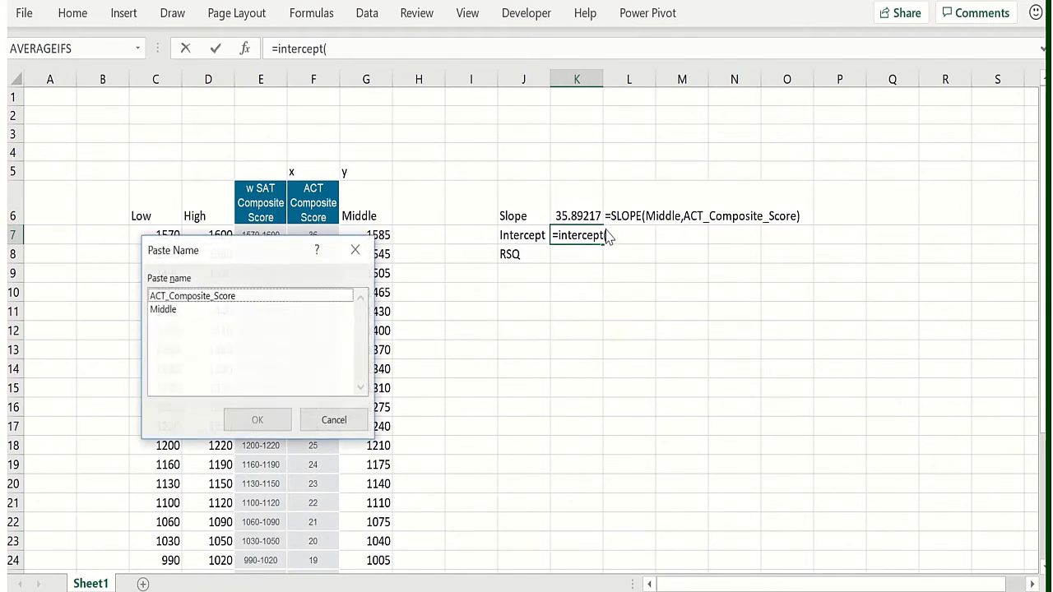
click(169, 313)
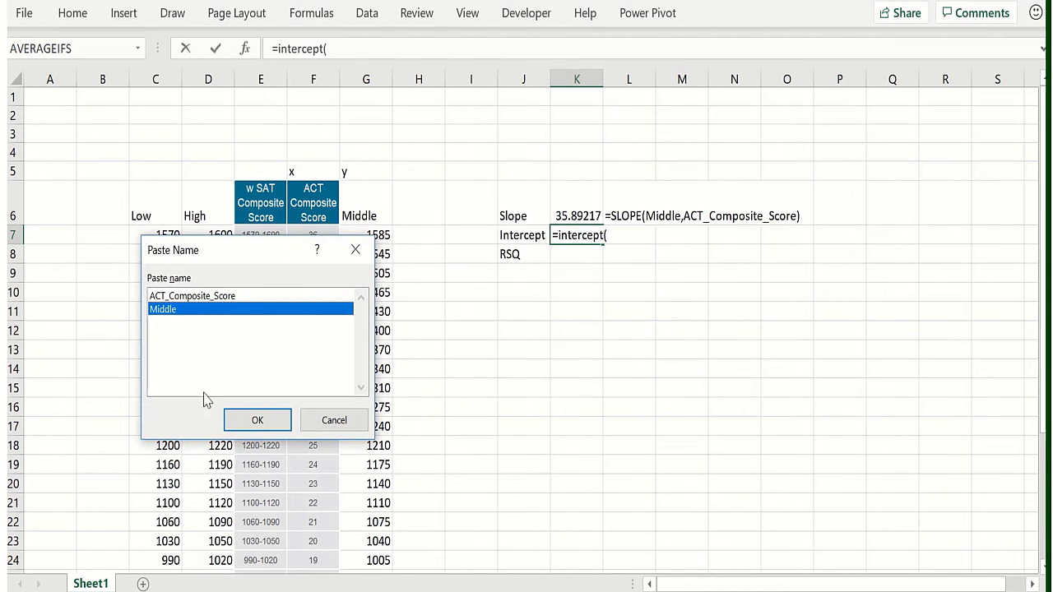
click(270, 423)
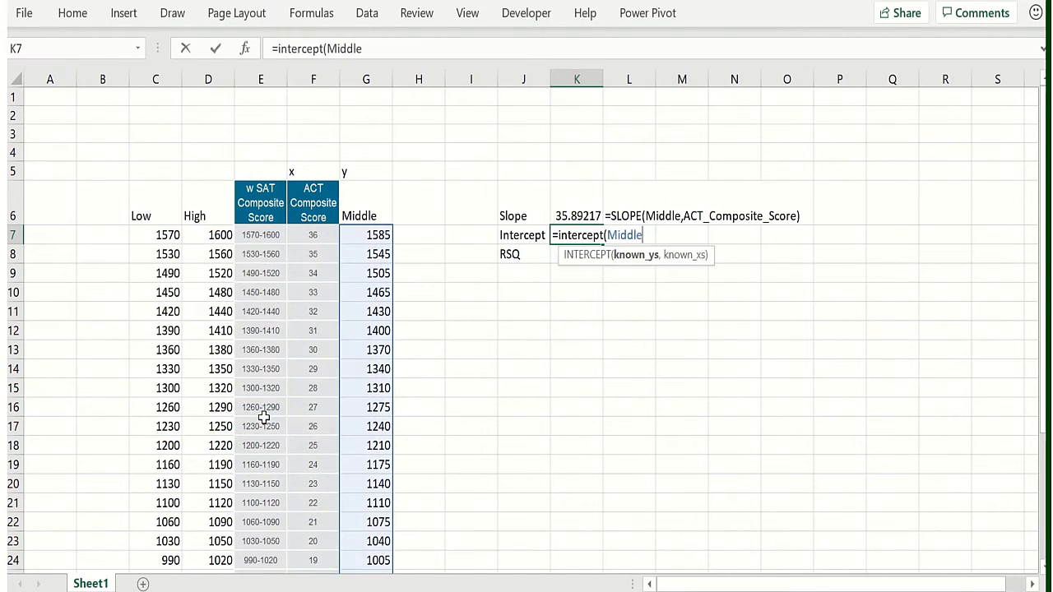
text(,)
key(F3)
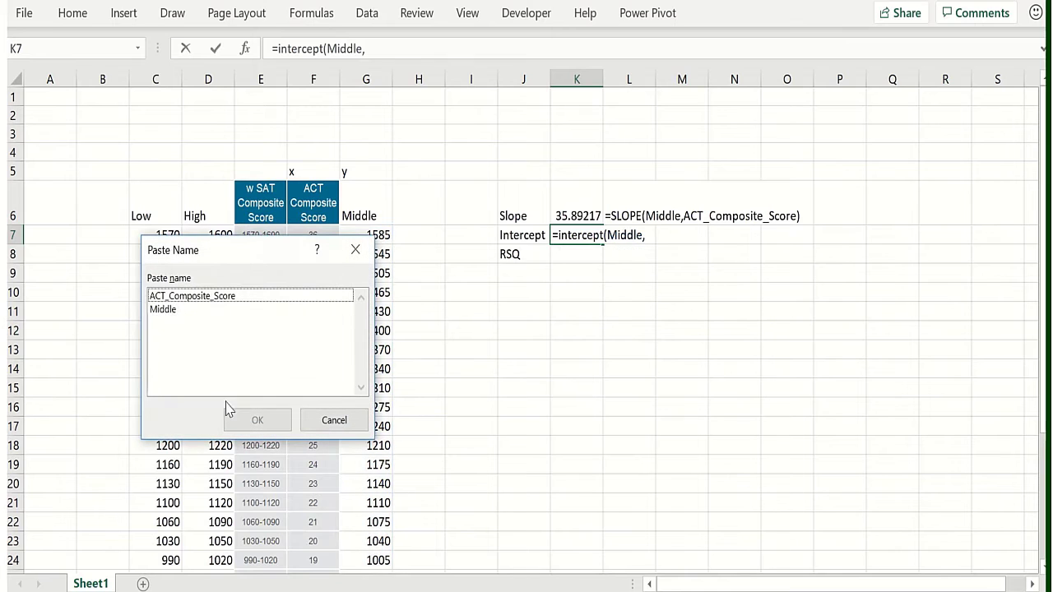
click(195, 296)
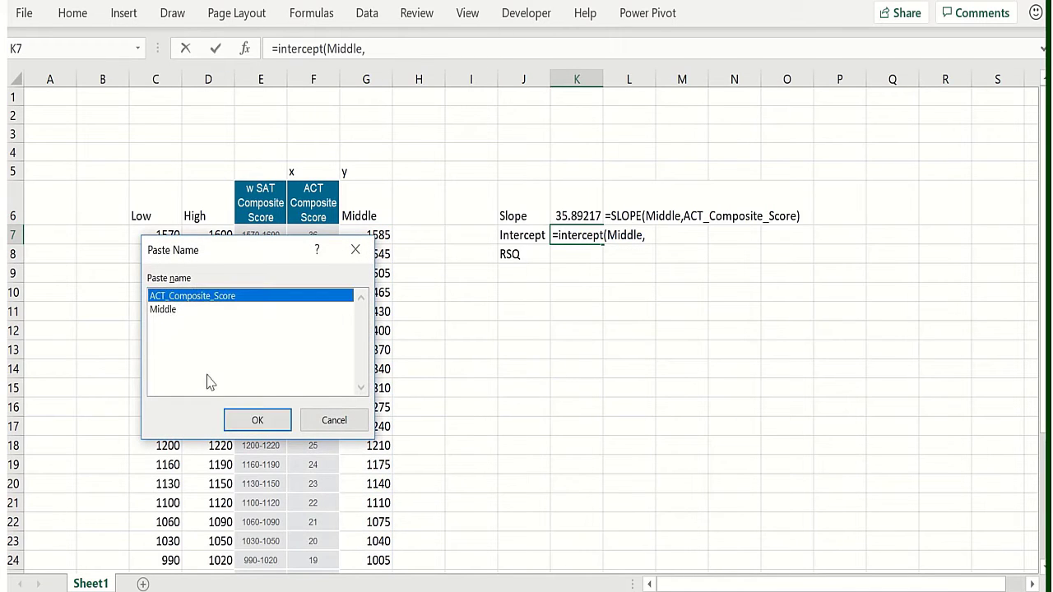
click(256, 419)
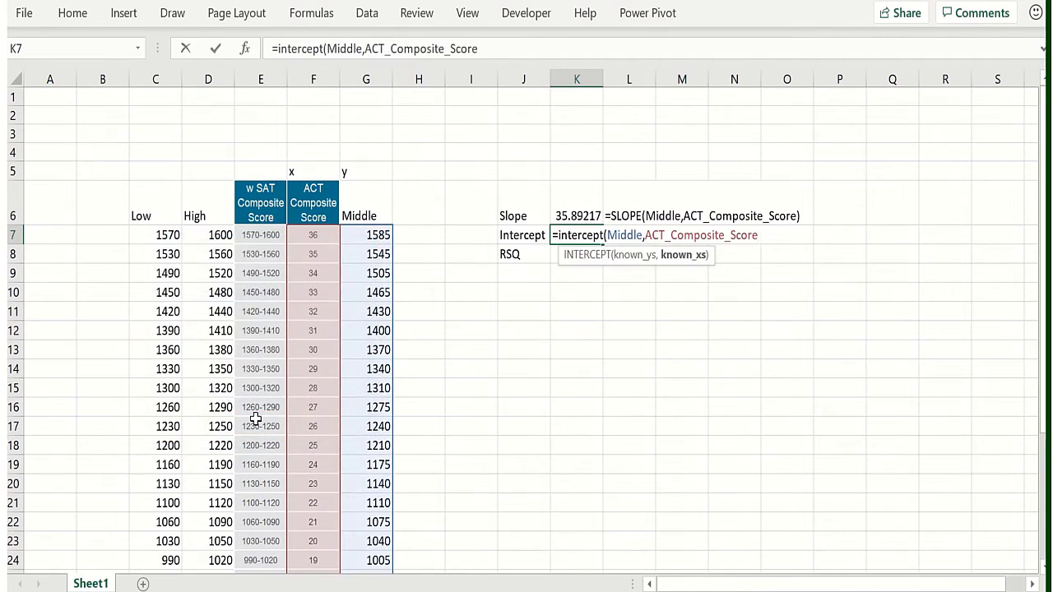
text())
key(Return)
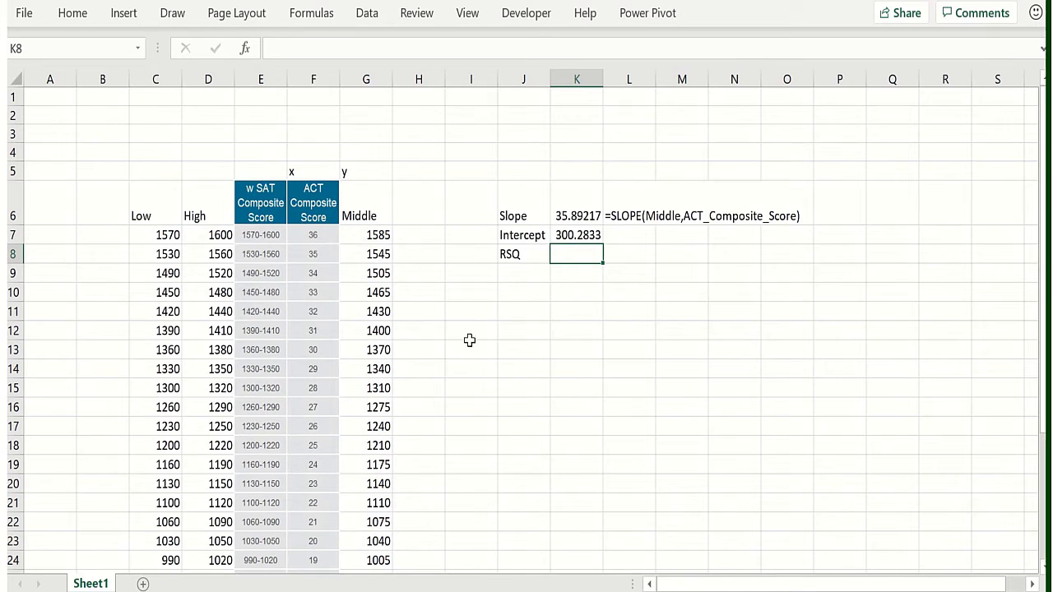
Step: Enter the regression equation SAT=35.892*ACT+300.3 as text in cell J4
click(525, 152)
text(SAT)
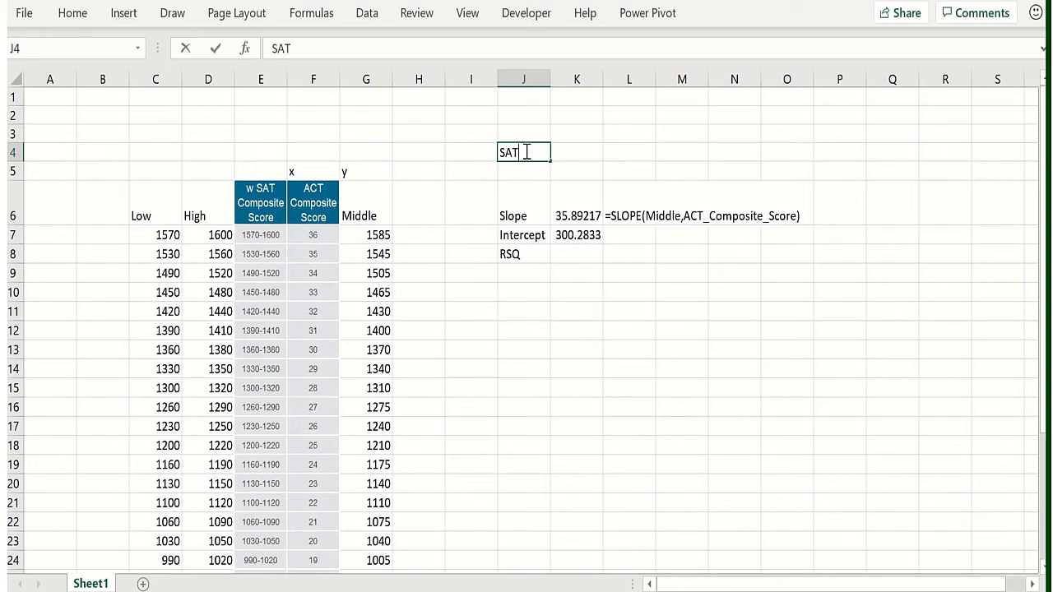
text(=35.89)
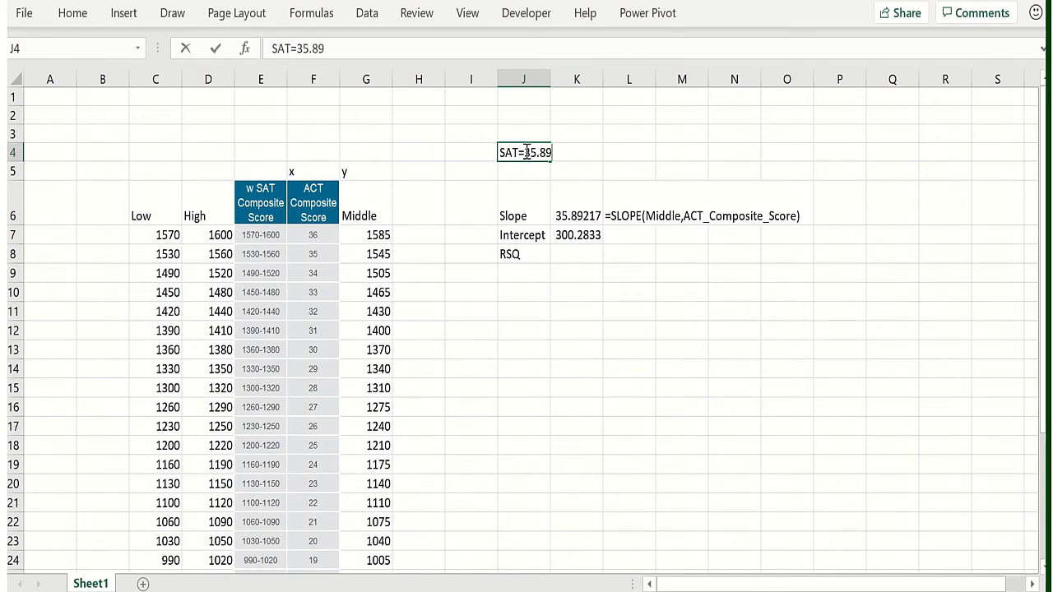
text(2*ACT+300.3)
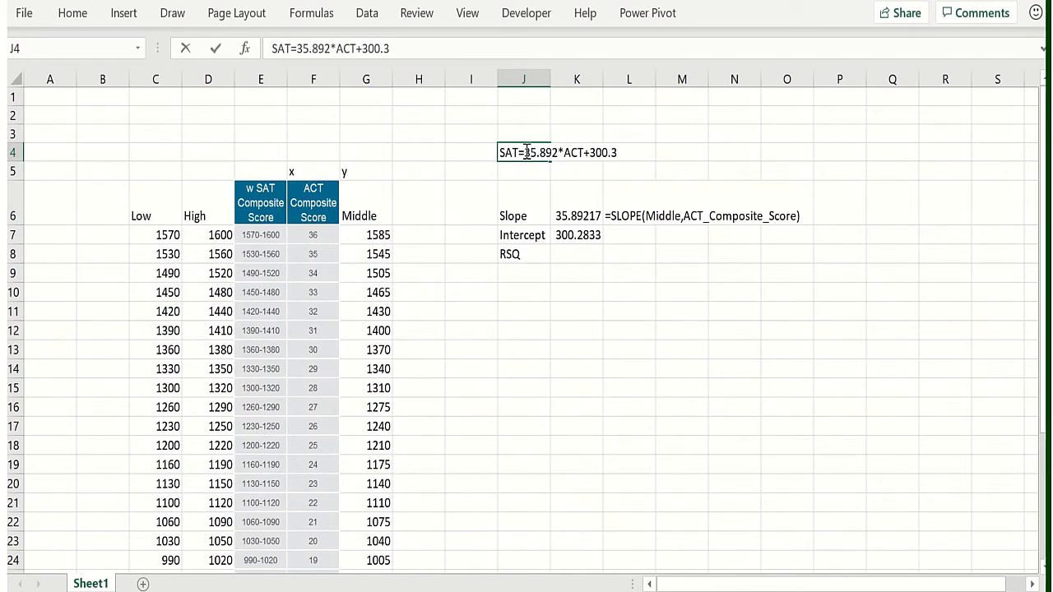
key(Return)
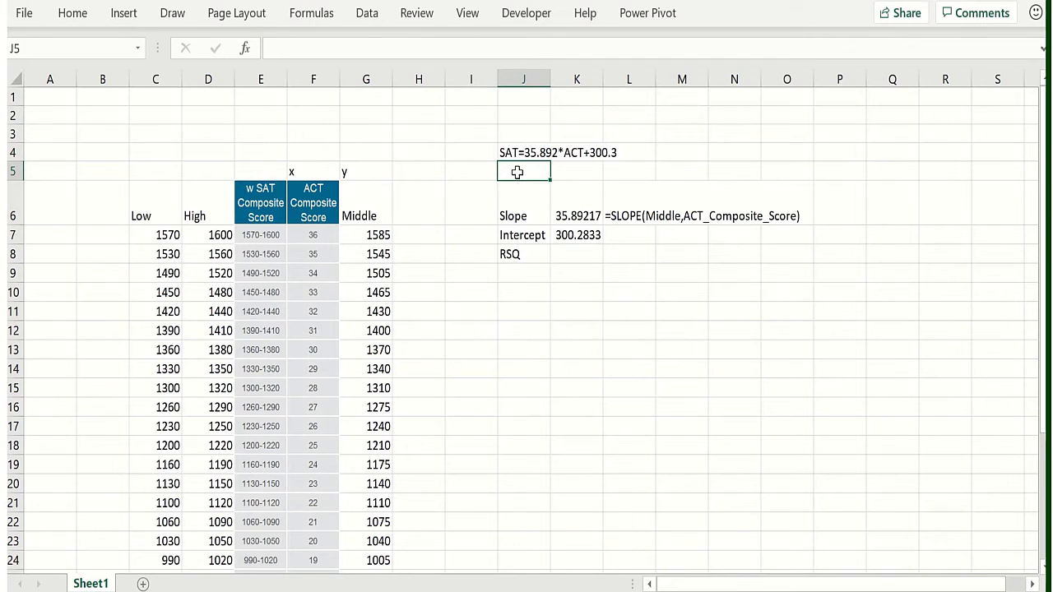
Step: Calculate R squared in K8 with the RSQ function, using Middle as known ys and ACT_Composite_Score as known xs
click(565, 170)
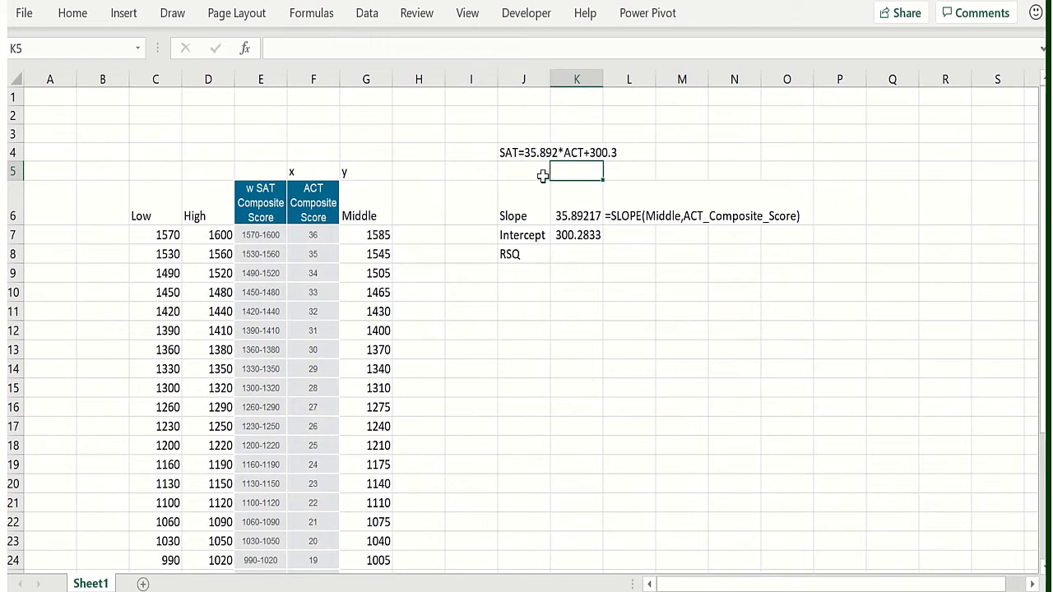
click(566, 257)
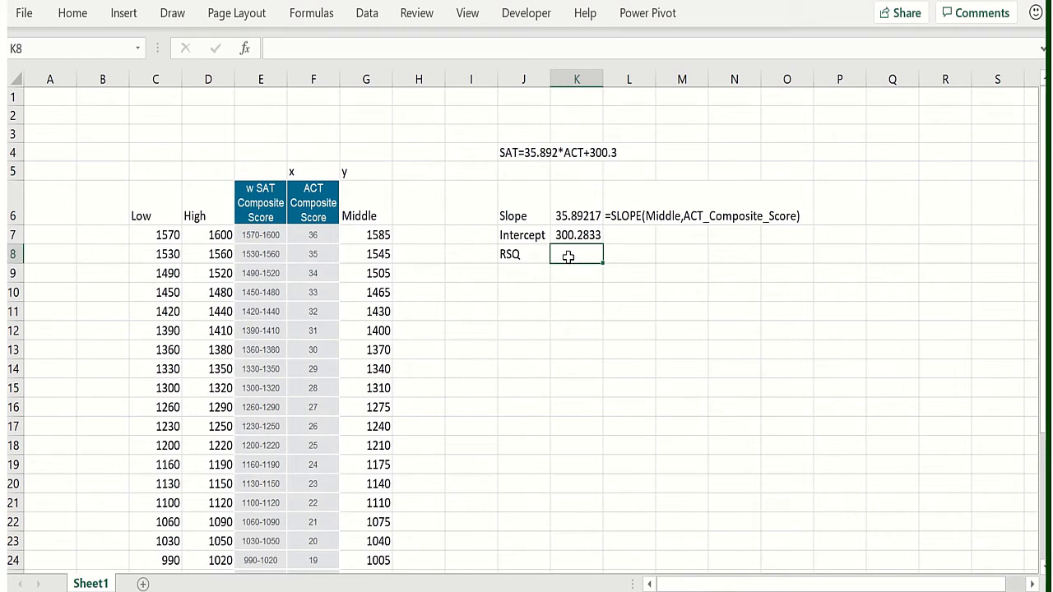
text(=rsq)
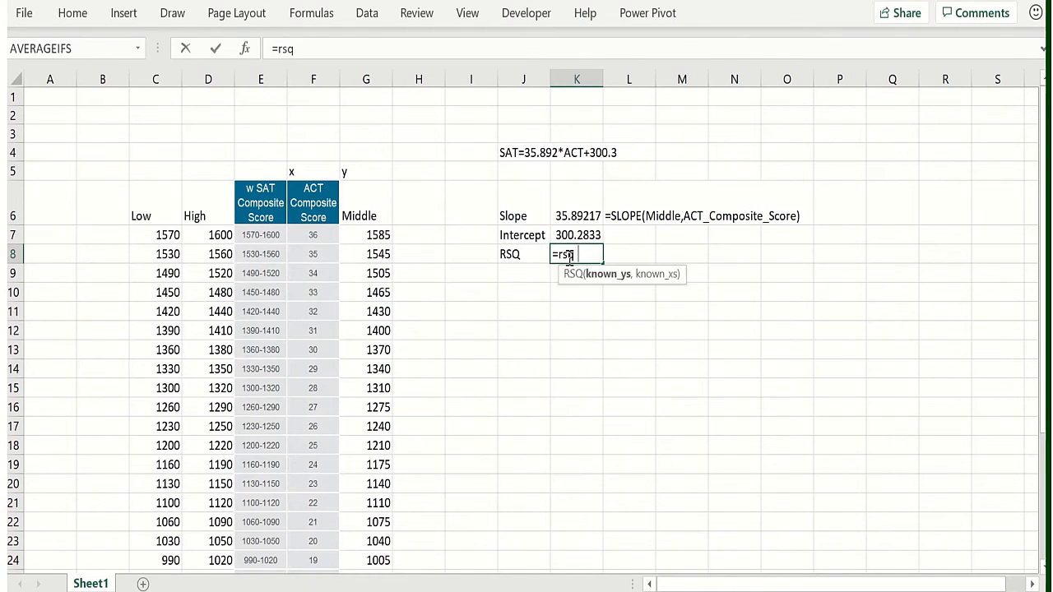
text((Middle)
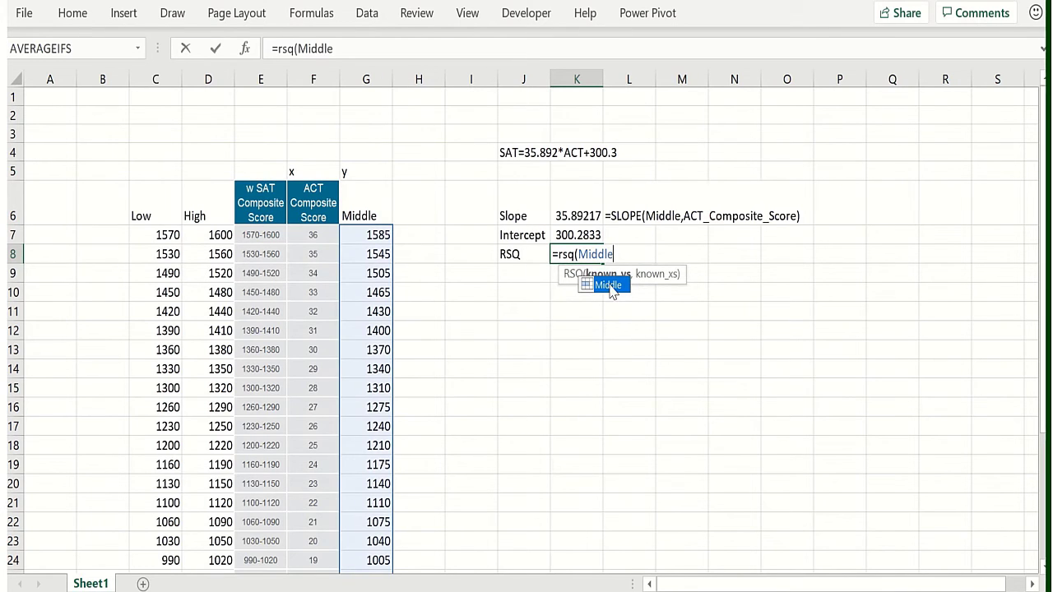
double_click(611, 286)
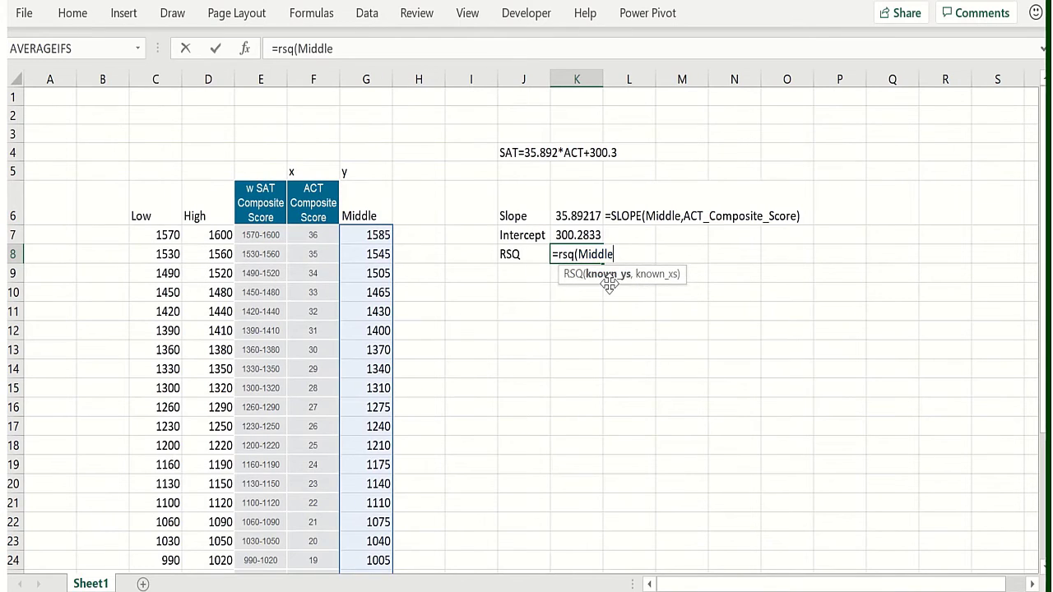
text(,)
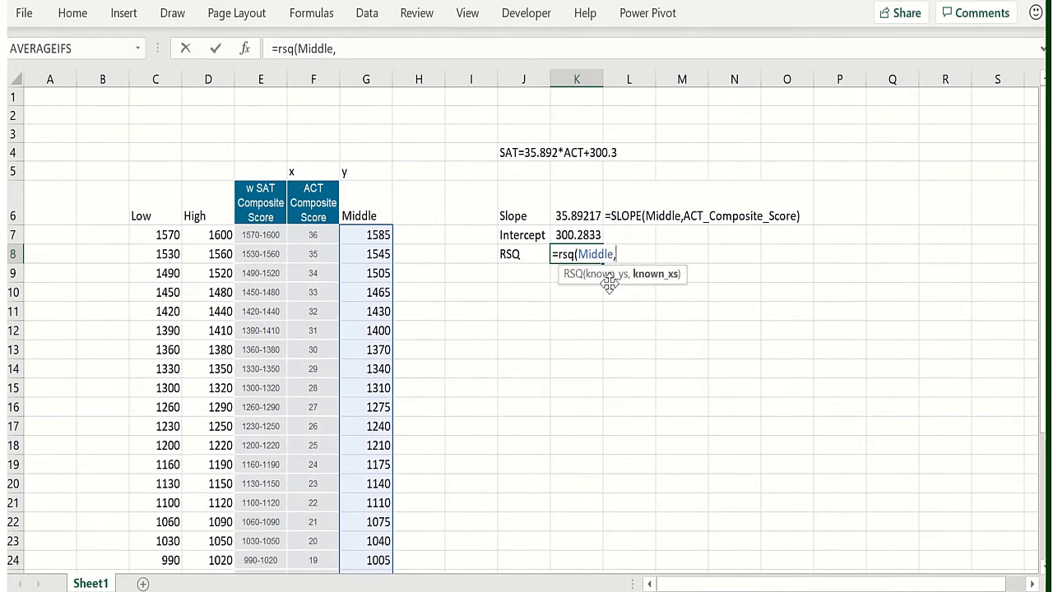
text(Act)
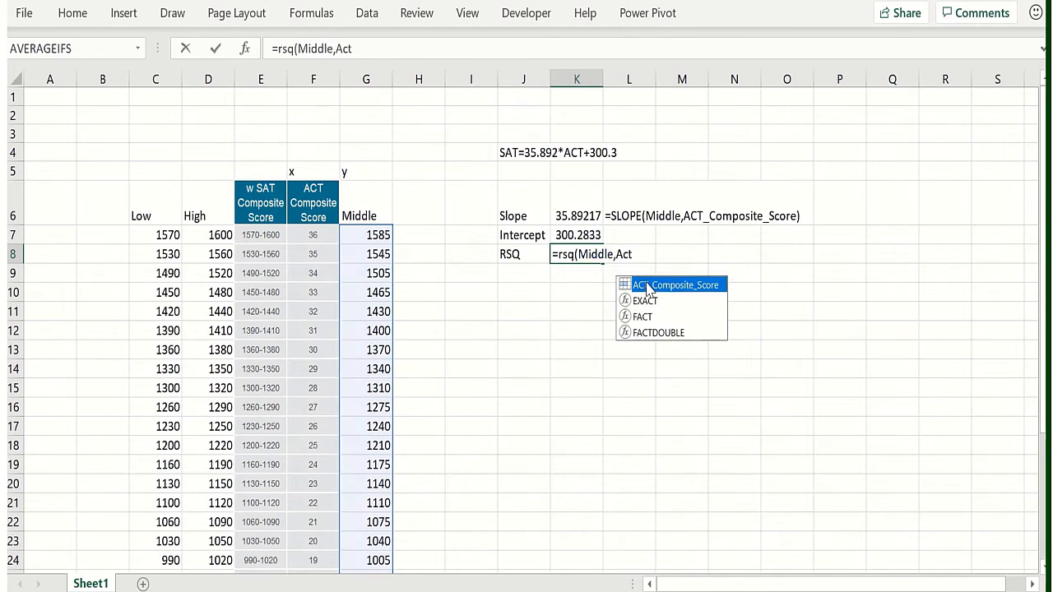
double_click(647, 286)
text())
key(Return)
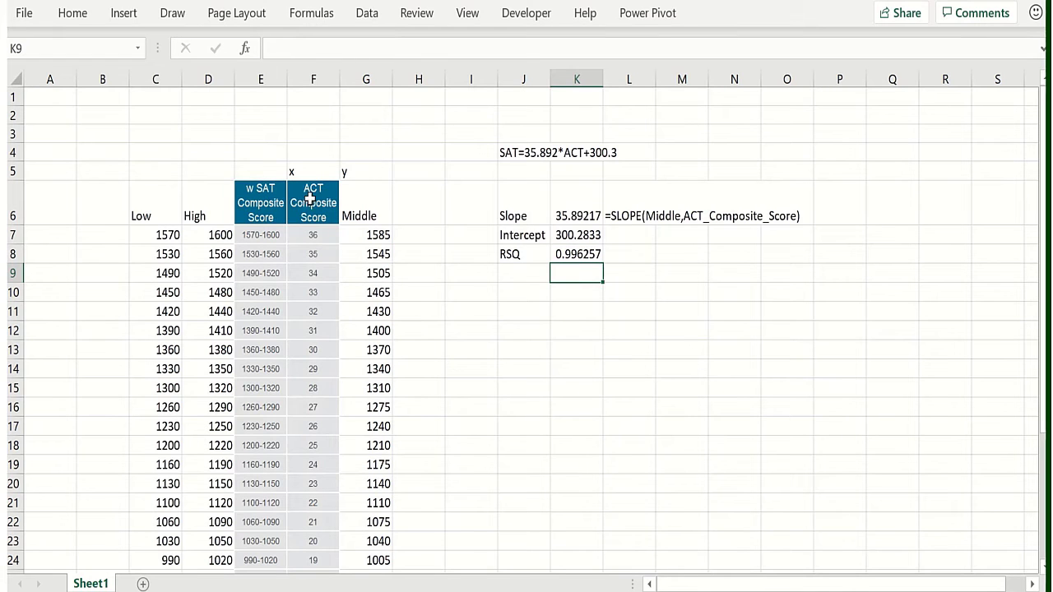
Step: Insert a markers-only scatter chart of ACT Composite Score and Middle, F6:G34, and place it beside the data over columns J to Q
drag(310, 197, 350, 205)
key(ctrl+shift+Down)
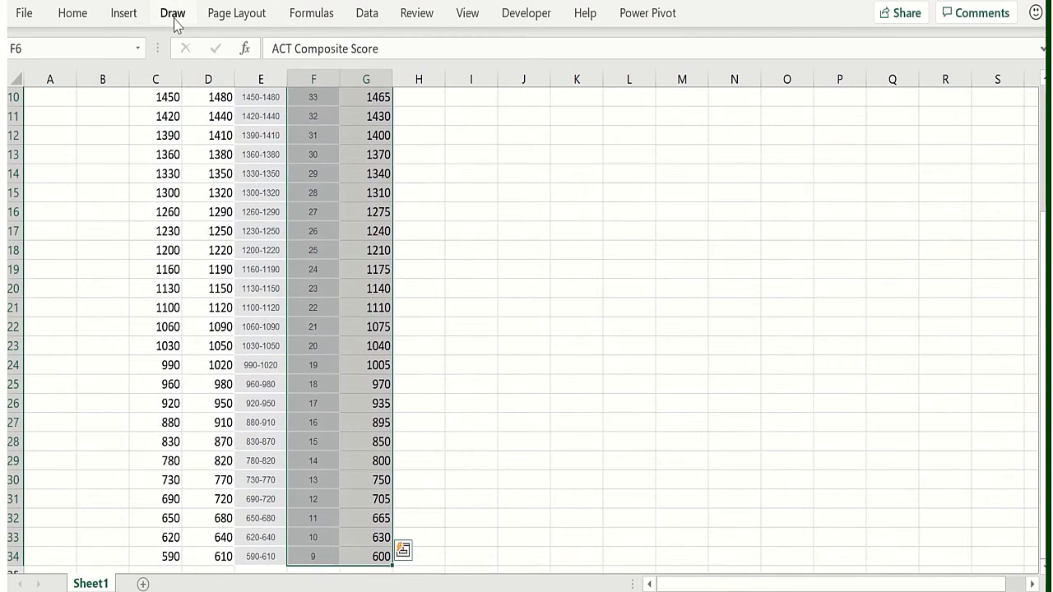
click(130, 19)
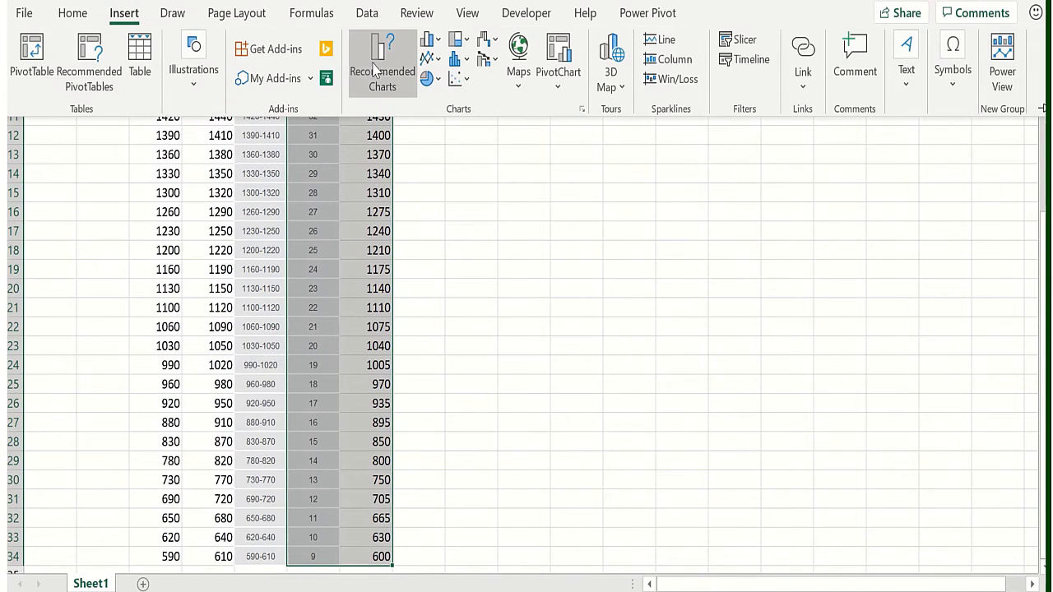
click(465, 80)
click(469, 140)
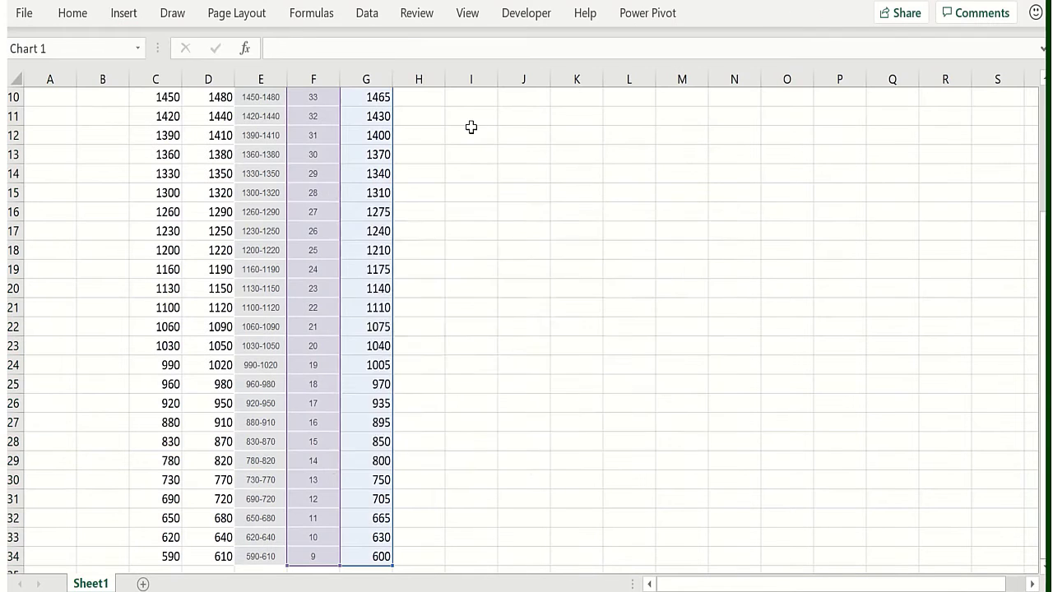
drag(474, 205, 644, 136)
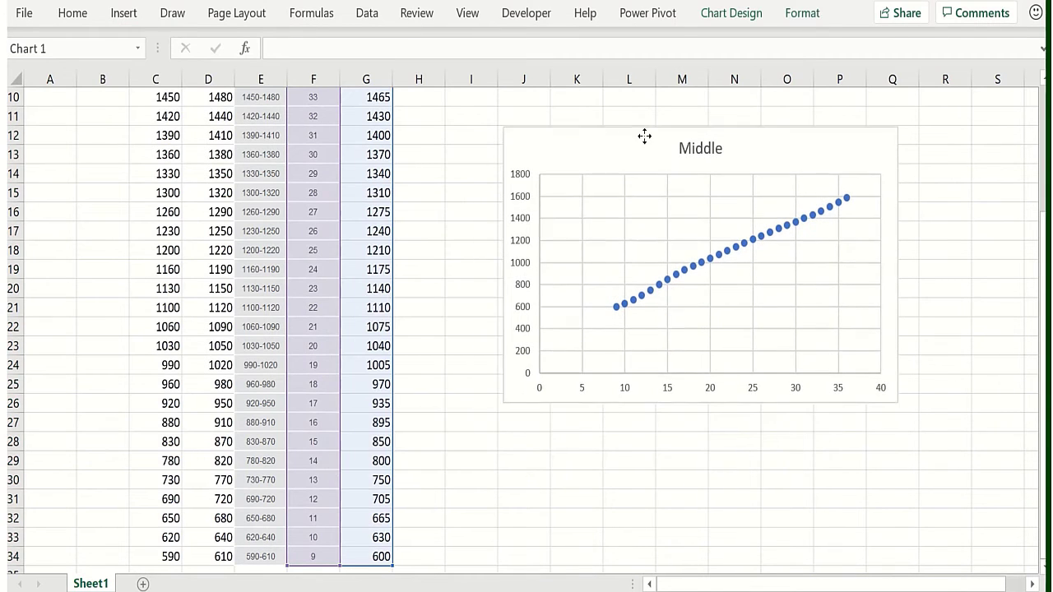
Step: Add a linear trendline to the Middle series, displaying its equation and R-squared value on the chart
right_click(731, 241)
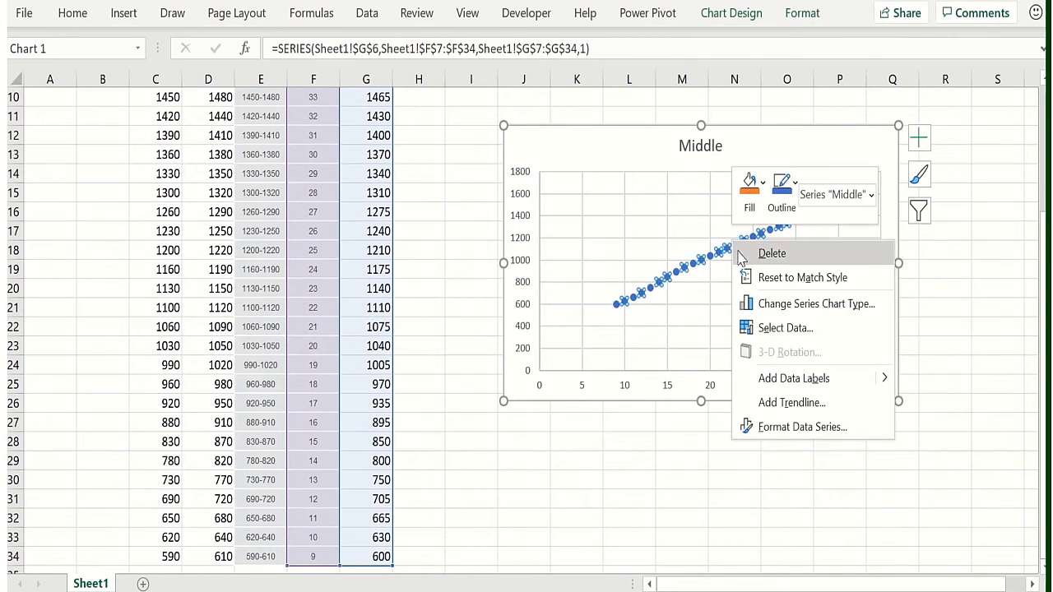
click(788, 406)
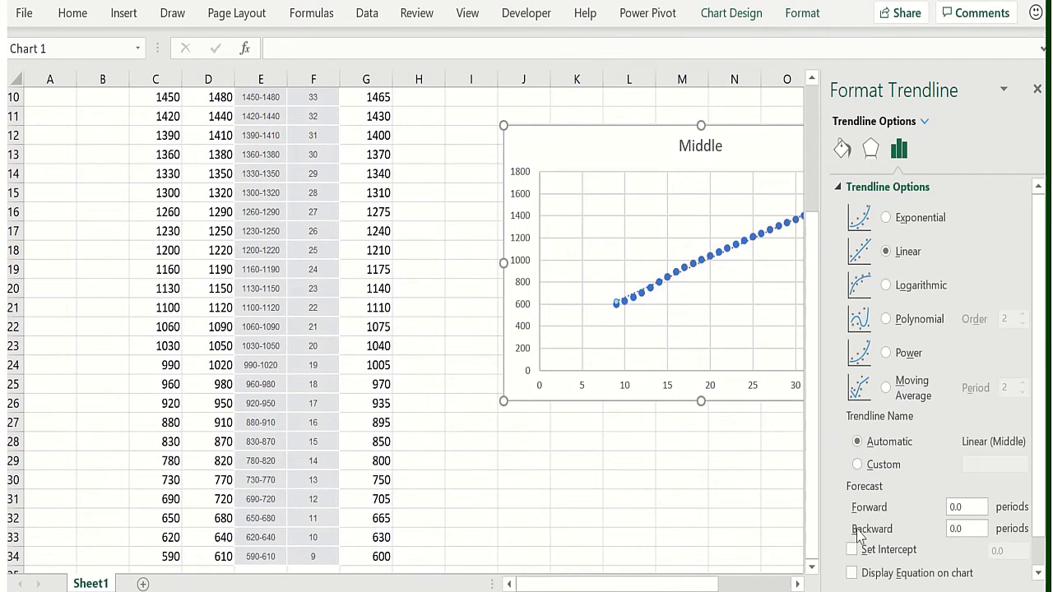
click(853, 550)
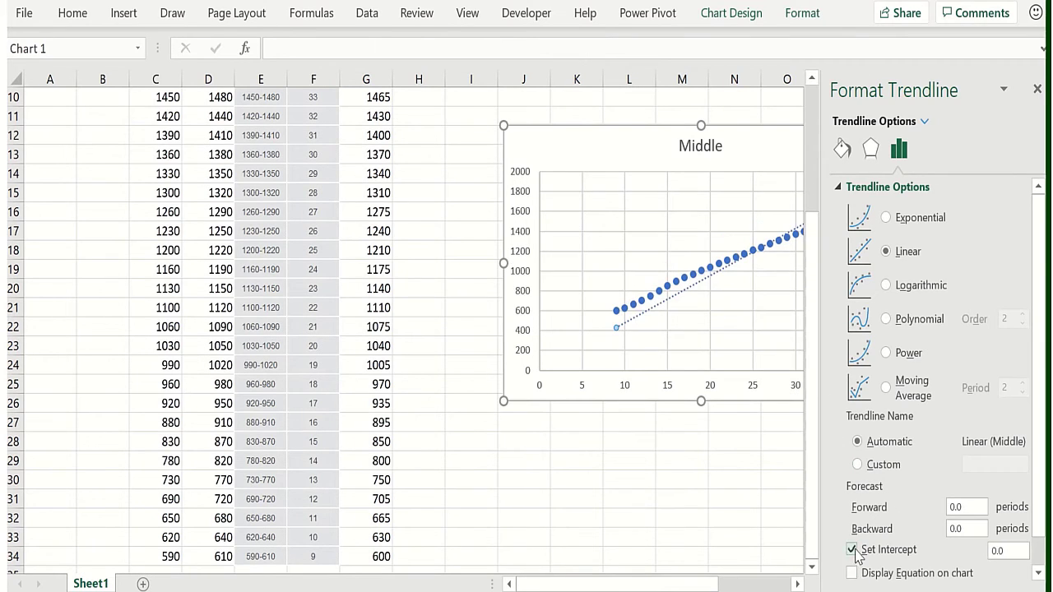
click(854, 550)
click(853, 574)
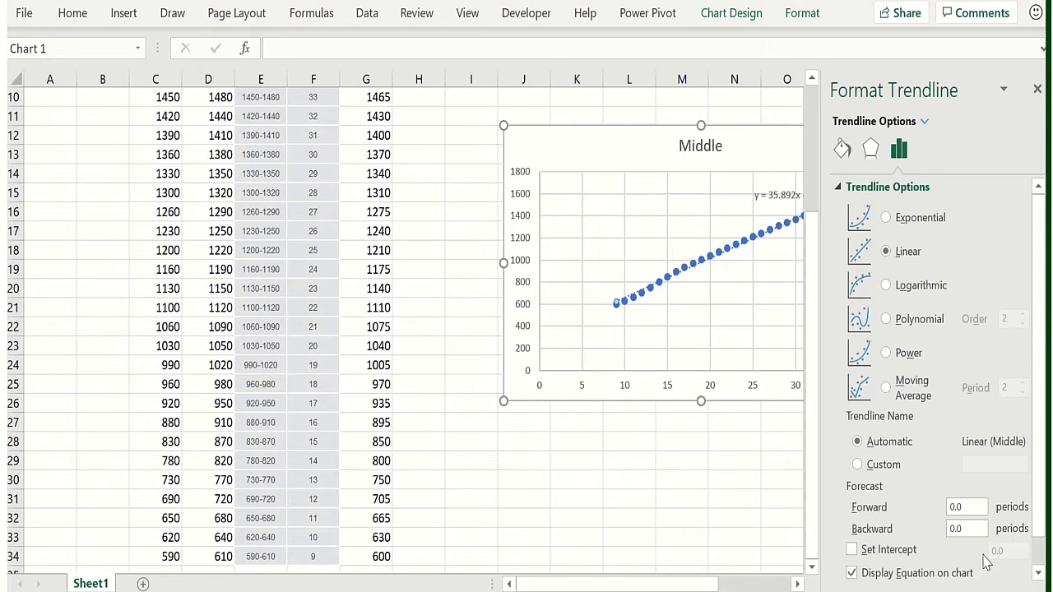
drag(1042, 520, 1043, 560)
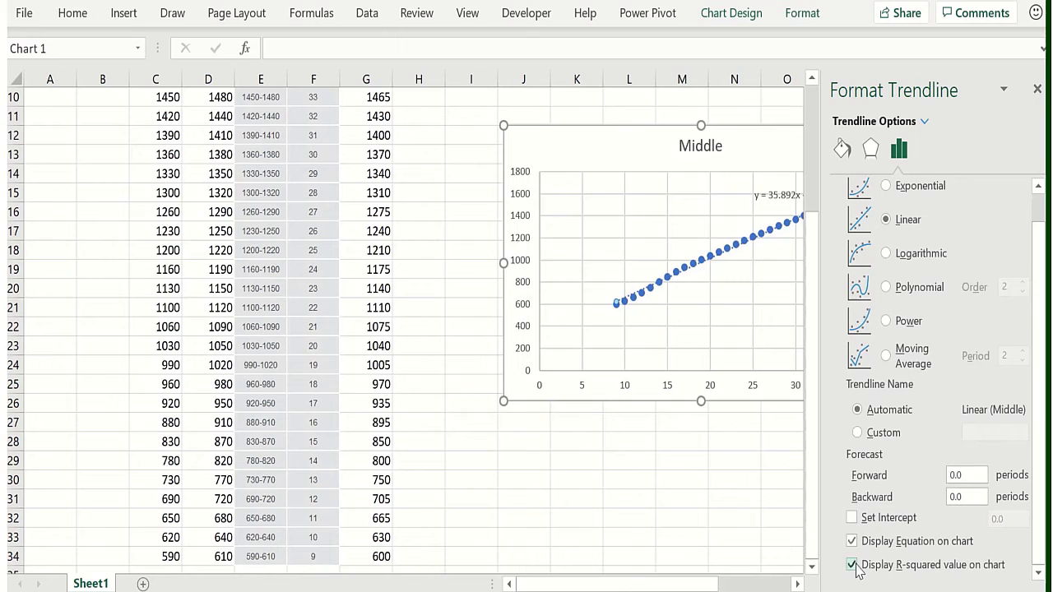
click(709, 496)
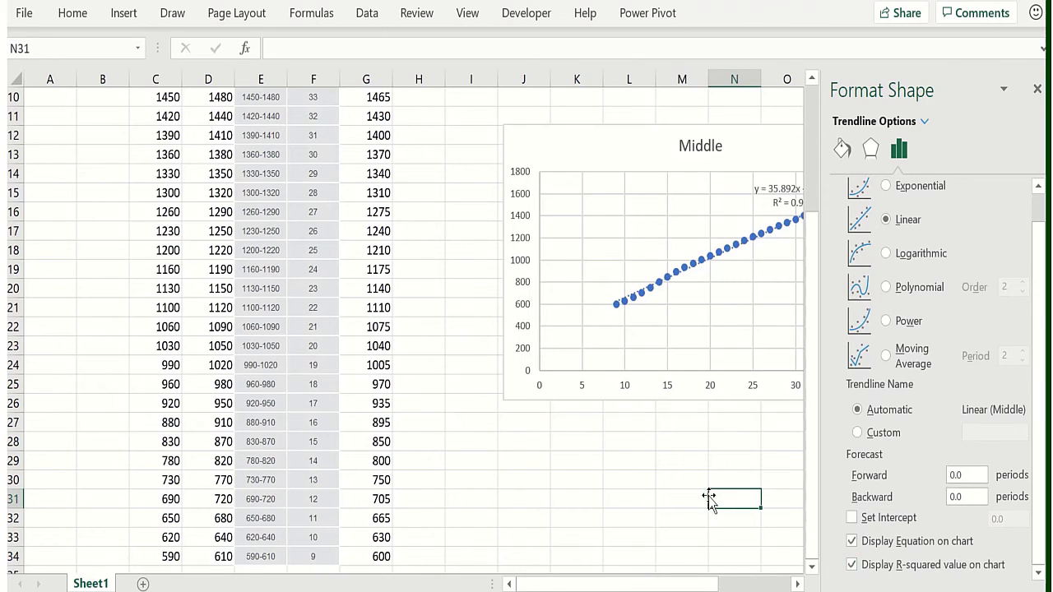
click(1037, 89)
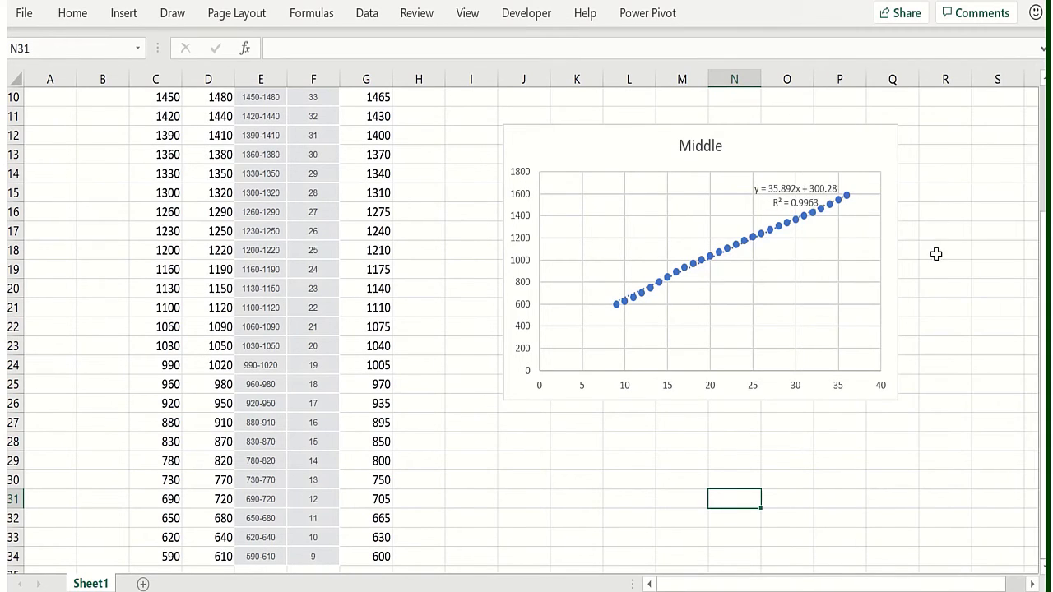
Step: Increase the font size of the trendline's equation and R-squared label
click(940, 287)
click(777, 202)
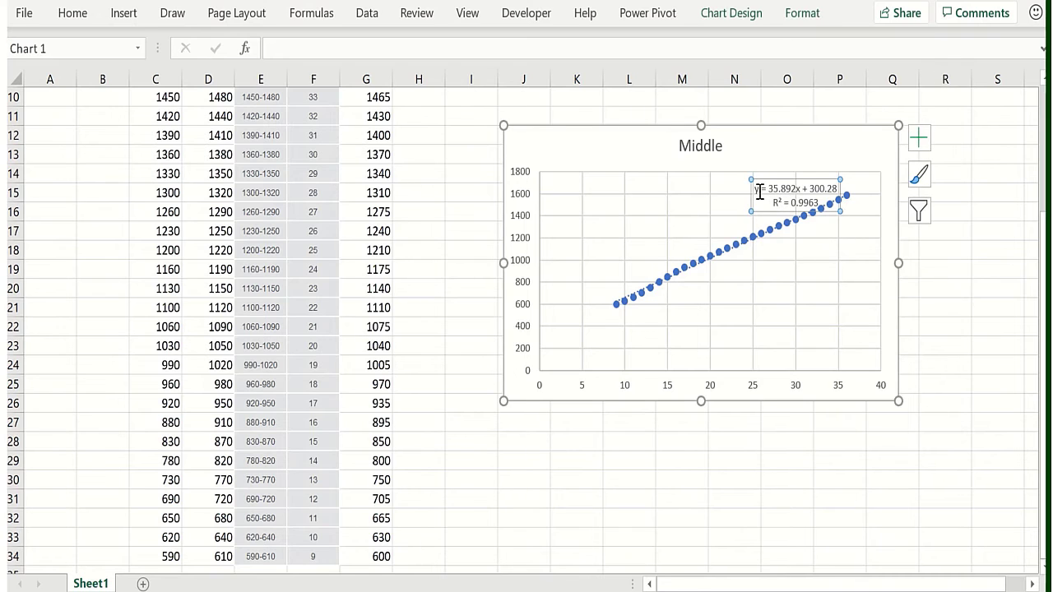
drag(757, 191, 824, 207)
key(ctrl+1)
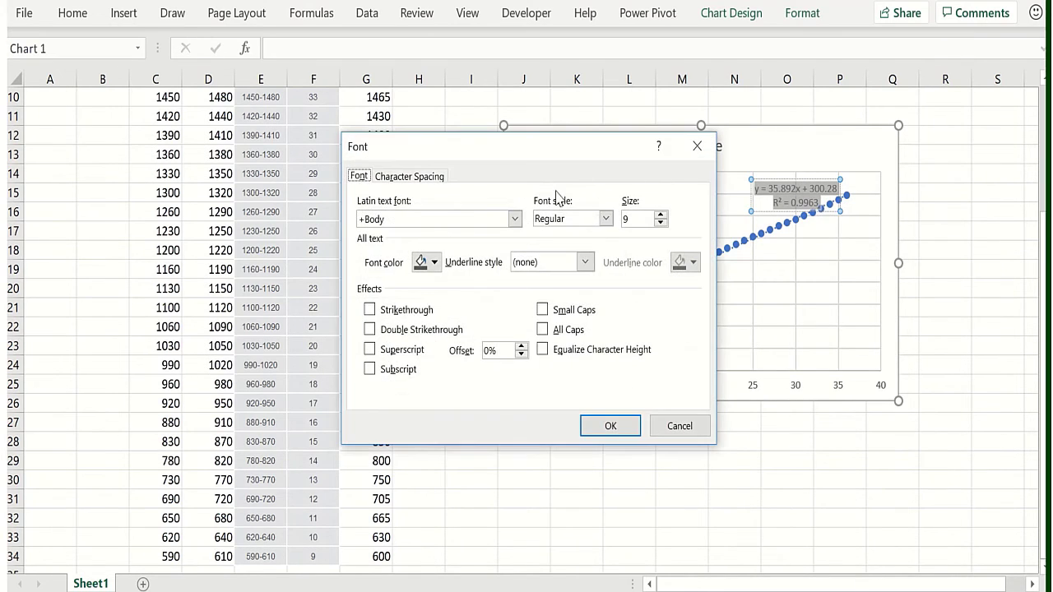
click(660, 216)
key(Return)
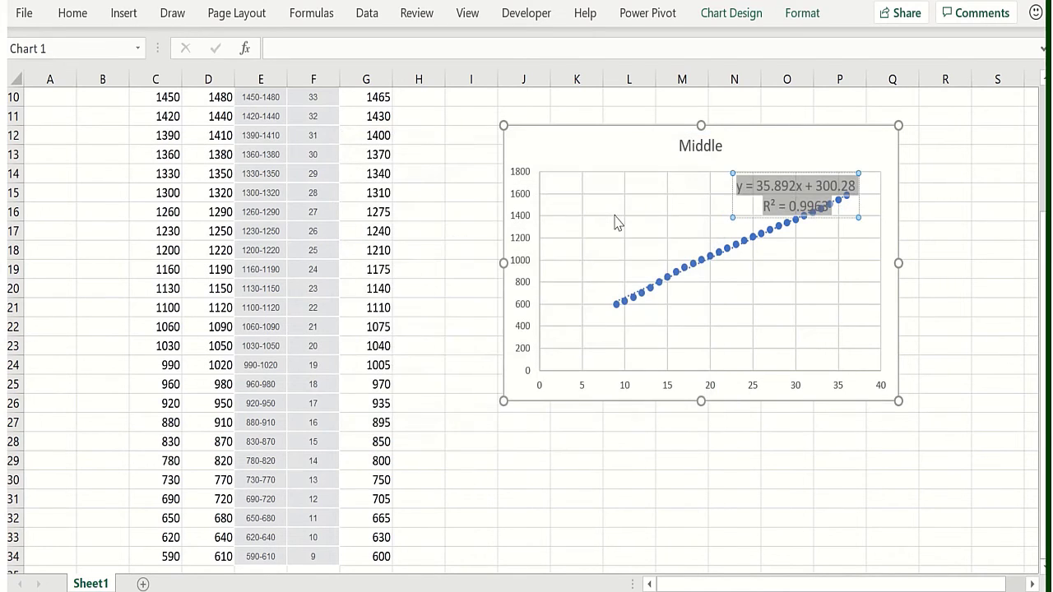
click(800, 470)
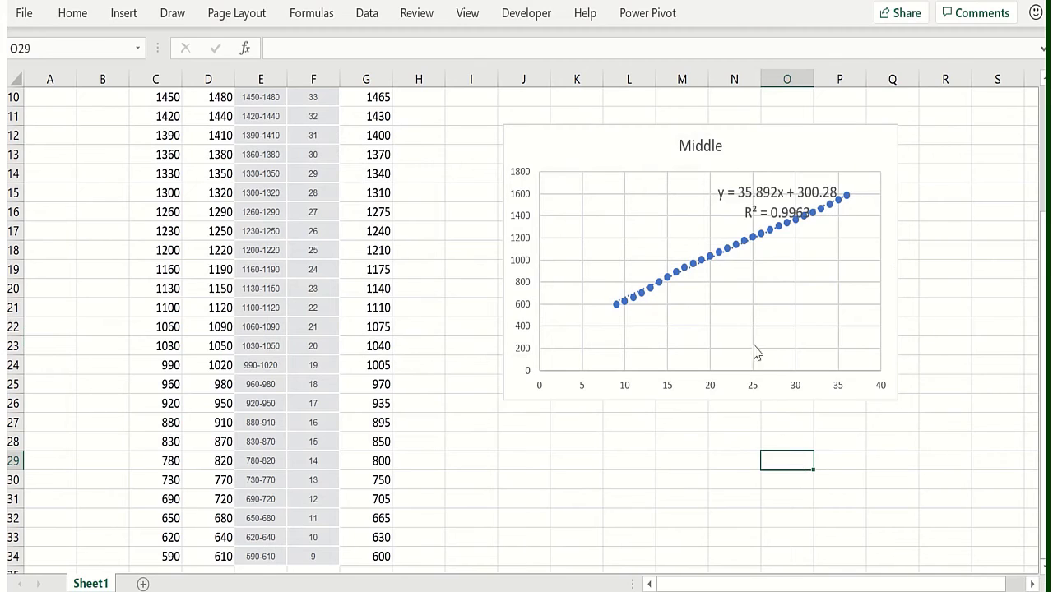
Step: Move the equation and R-squared label to the chart's upper-left area, clear of the data points
drag(763, 212, 583, 152)
click(440, 215)
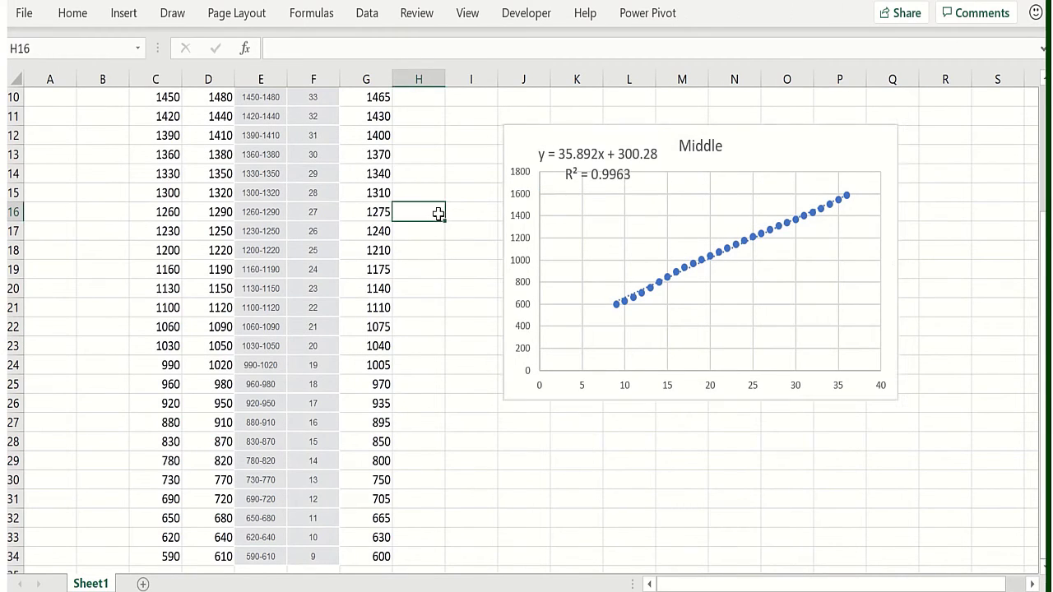
scroll(428, 204, up, 3)
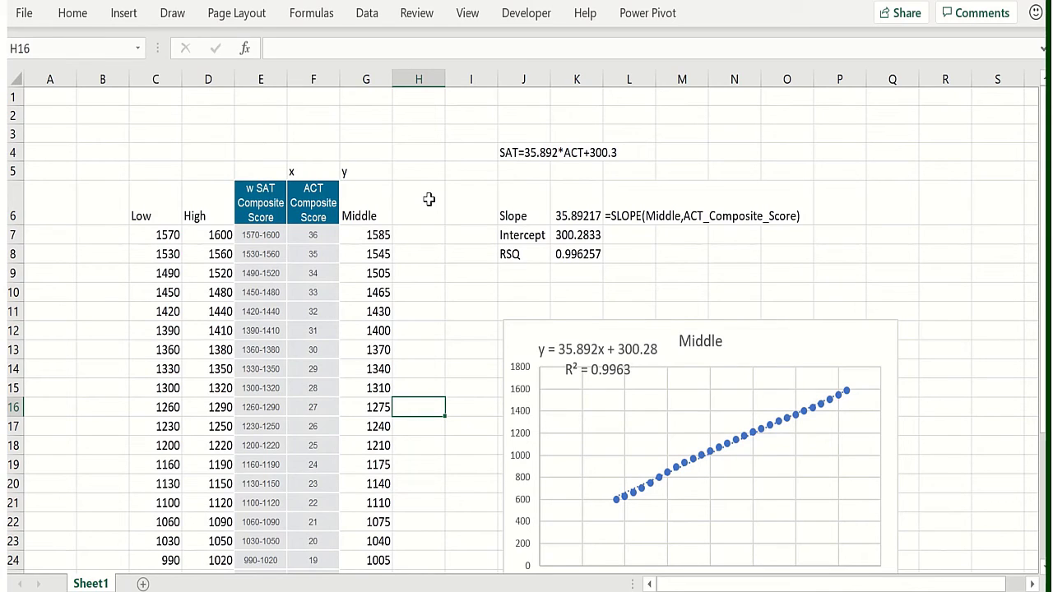
click(439, 234)
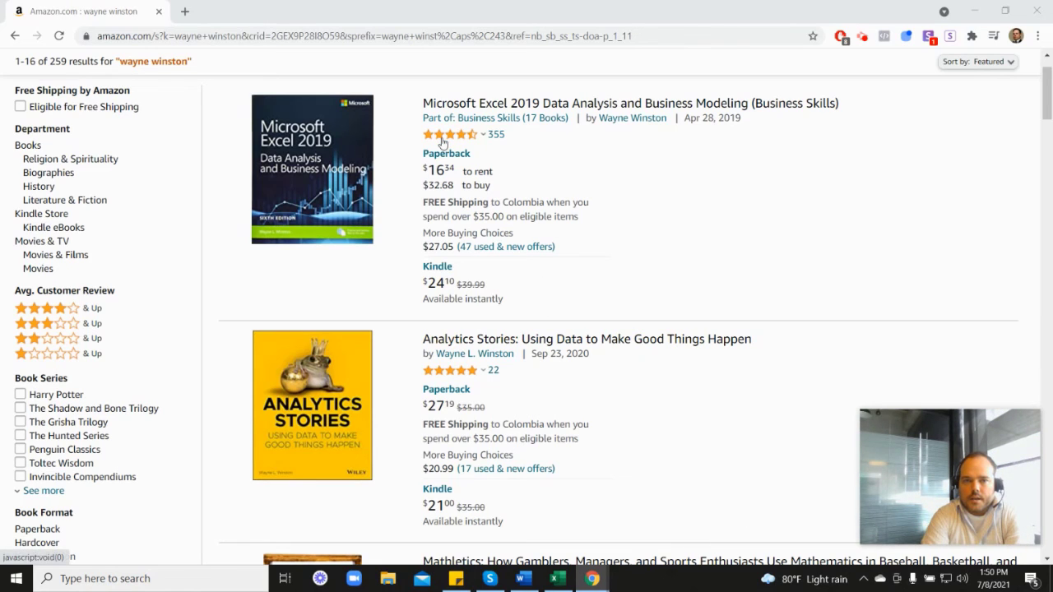
Step: Switch to the Amazon book results and look through the listings down to Marketing Analytics: Data-Driven Techniques with Microsoft Excel
mouse_move(451, 142)
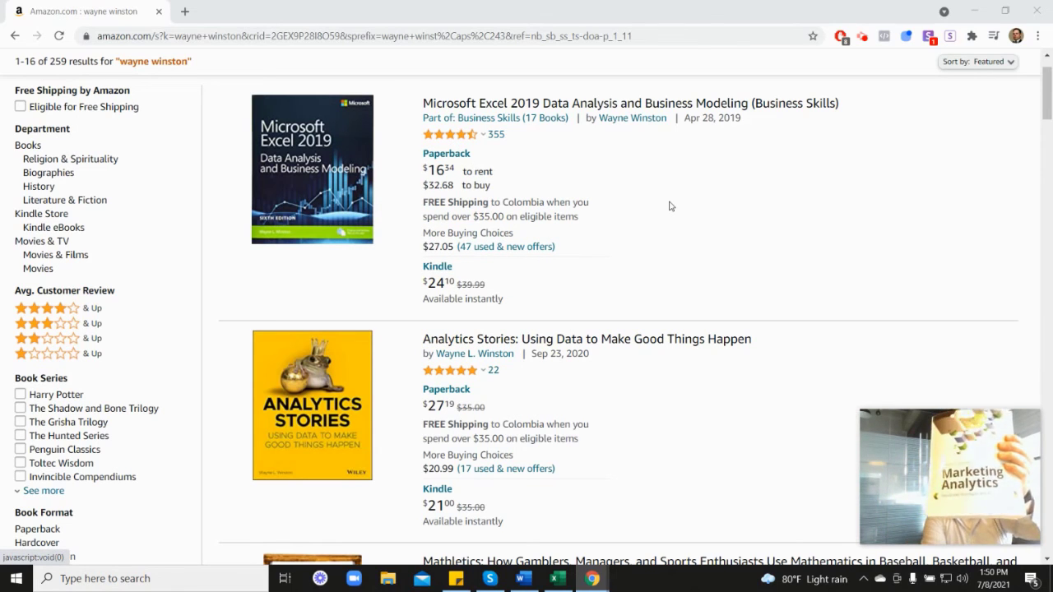
scroll(959, 333, down, 6)
scroll(840, 408, down, 2)
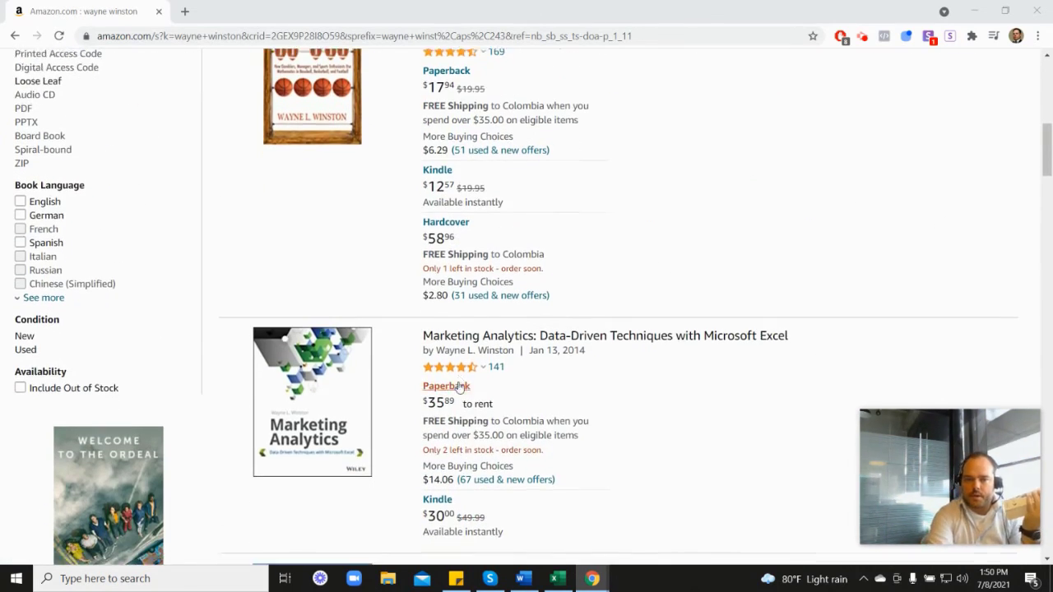
mouse_move(465, 307)
scroll(612, 311, up, 5)
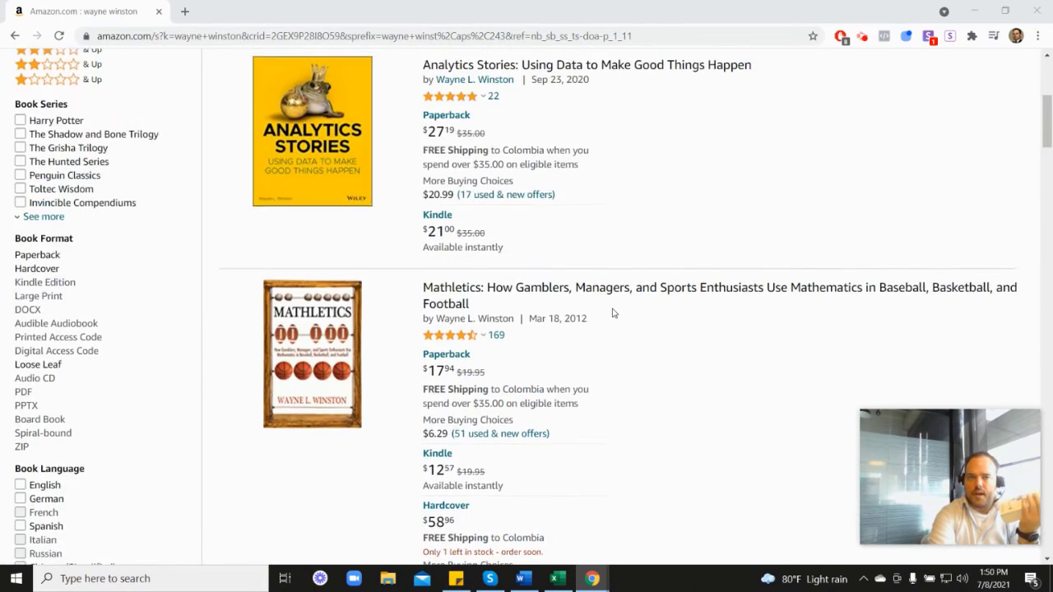